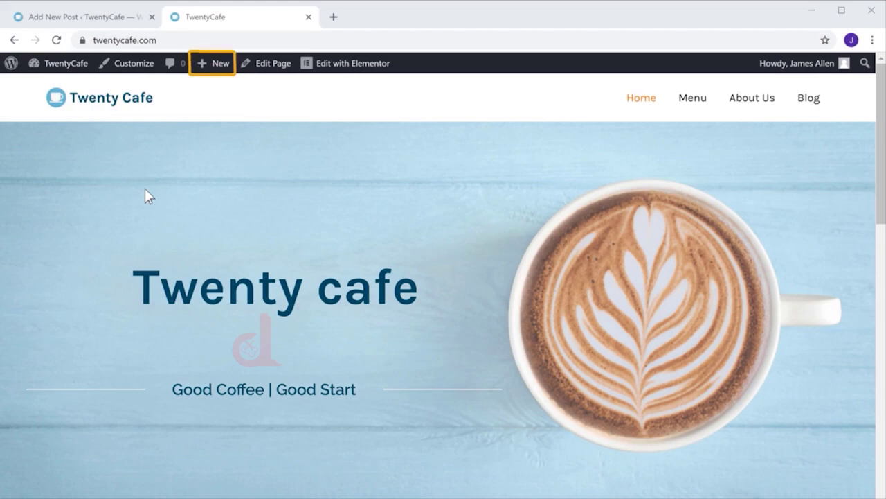
- Create a new post titled 'The Best Coffee Shops in Mumbai'
mouse_move(209, 70)
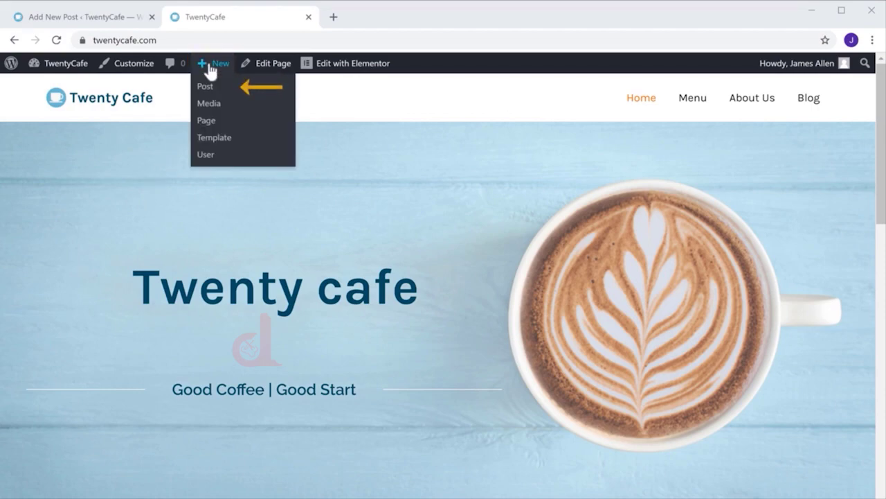
click(203, 89)
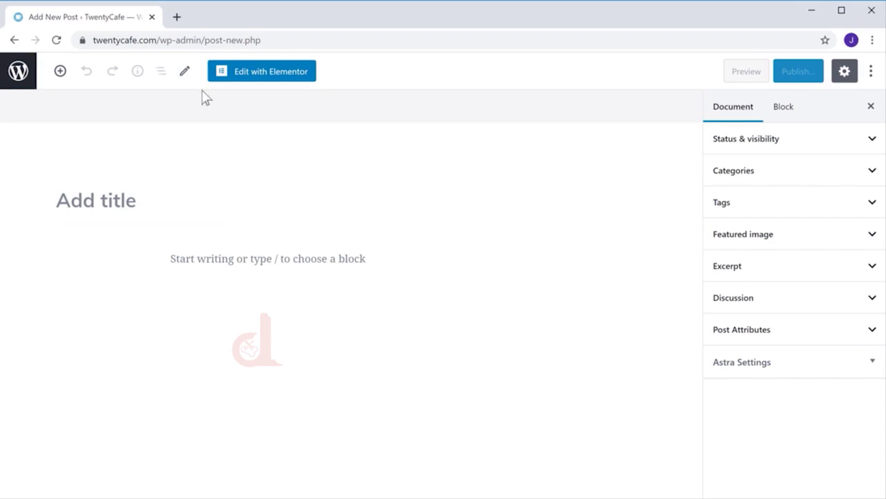
click(56, 199)
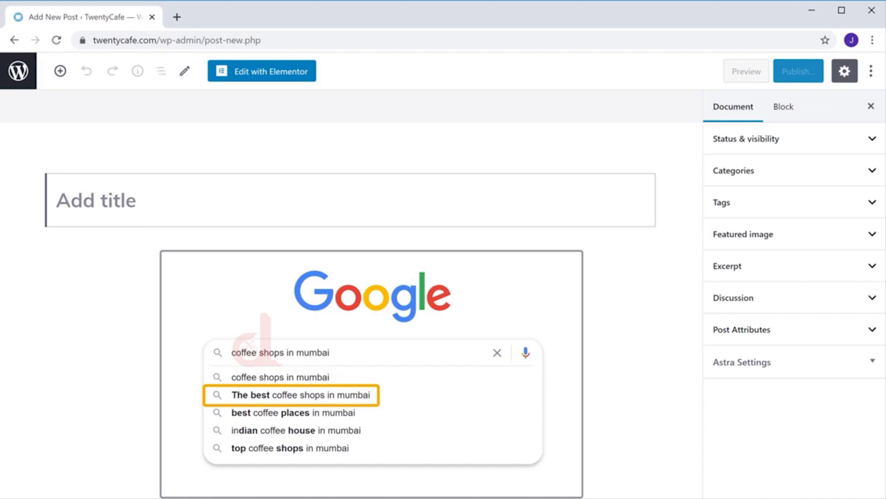
text(The Best Coffee Shops in)
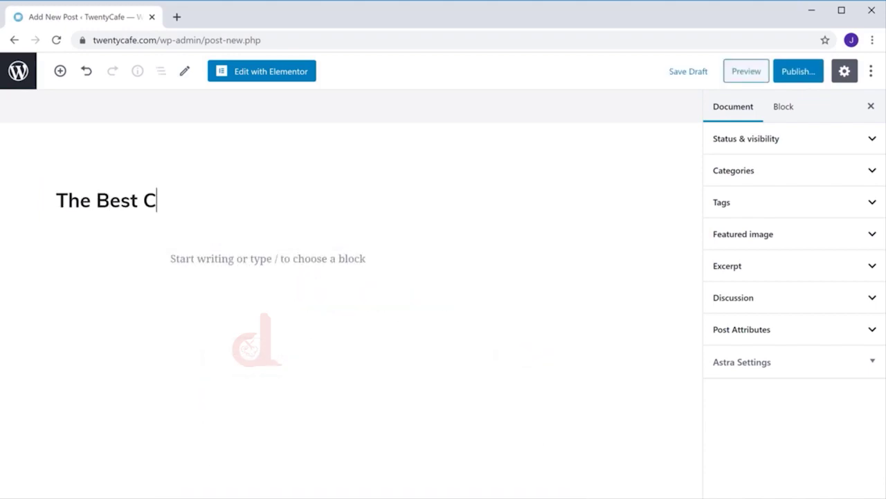
text( Mumbai)
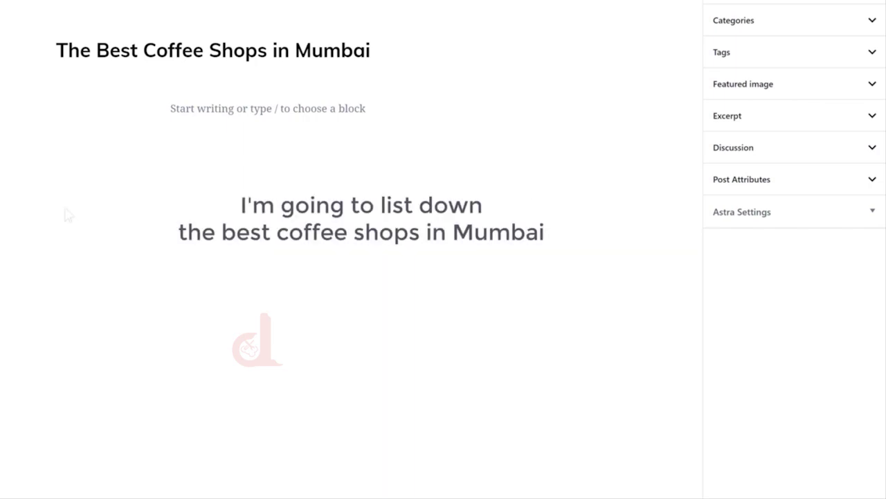
- Write '1. Coffee Culture Cafe' with its description, then paste the remaining cafe entries
click(370, 108)
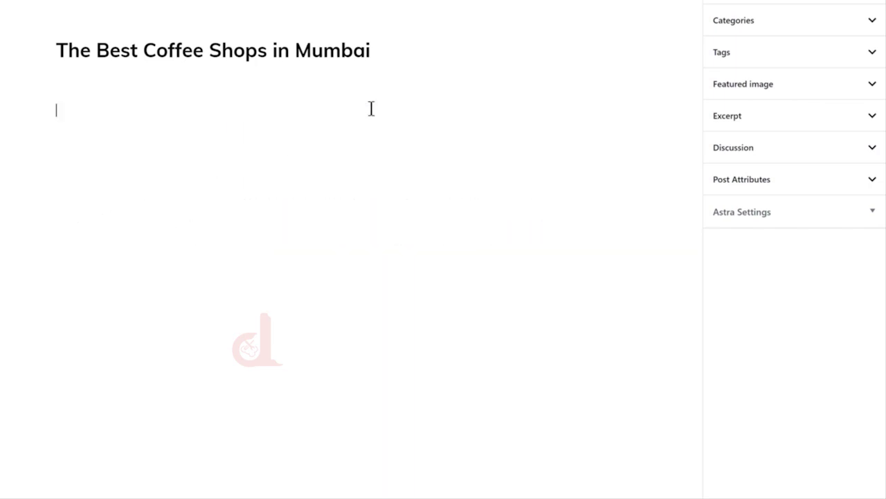
text(1. Coffe)
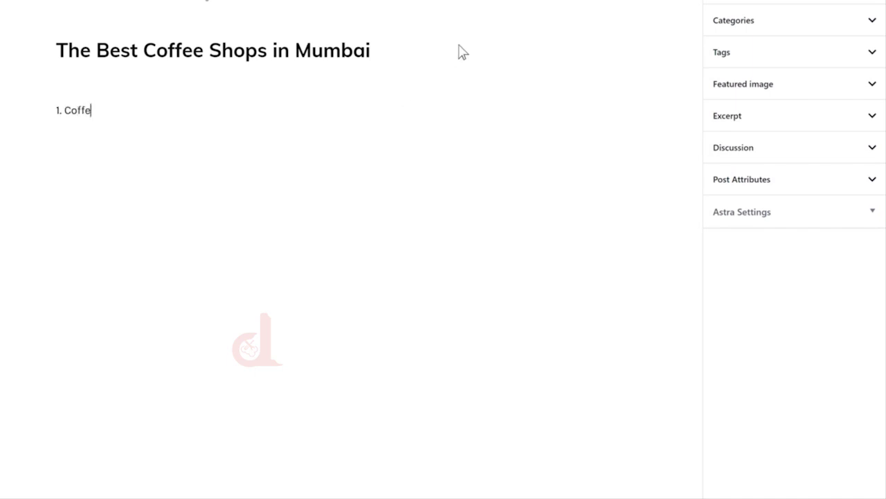
text(e Culture Cafe)
key(Return)
text(One of the liveliest and colorful cafes in Mumbai)
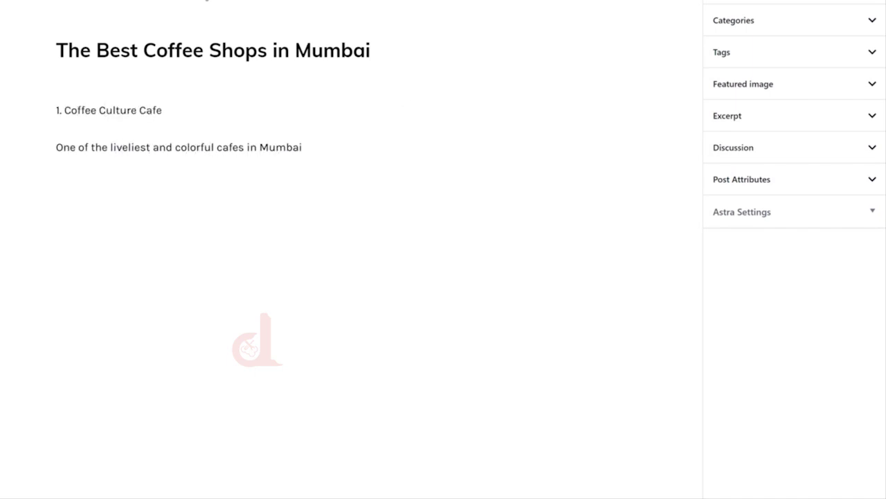
key(ctrl+v)
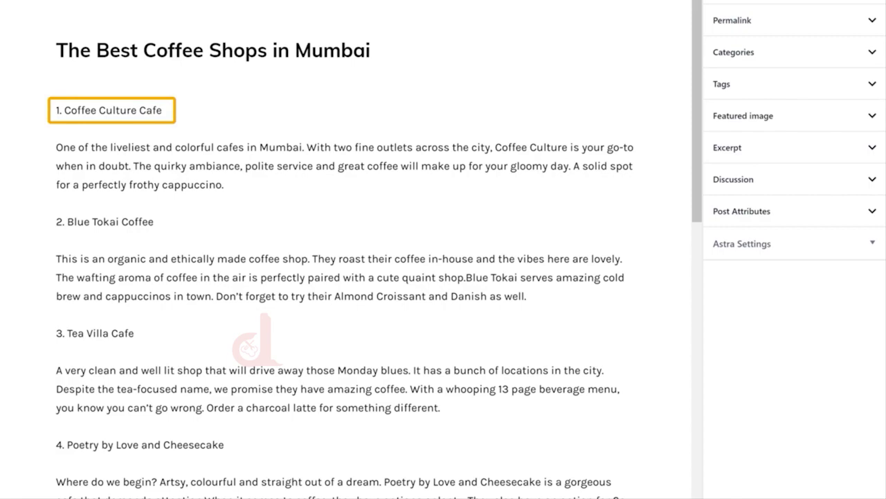
- Convert the Coffee Culture Cafe, Blue Tokai Coffee and Tea Villa Cafe lines into headings
click(58, 110)
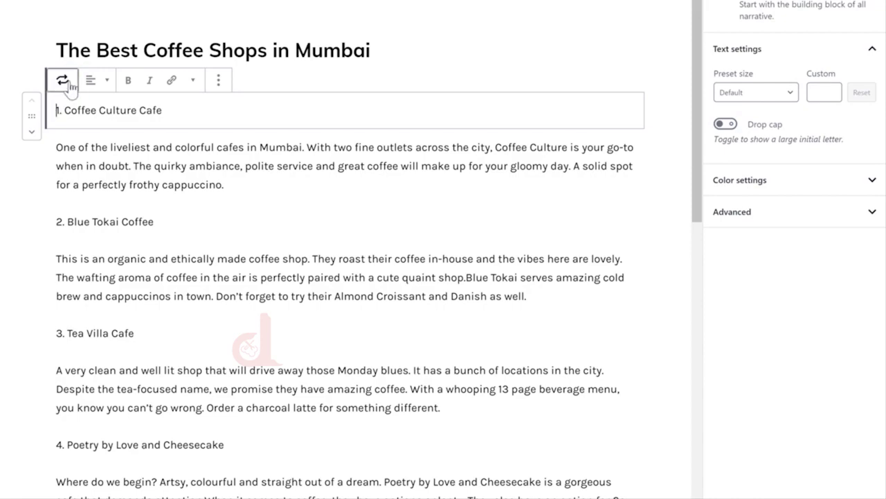
click(68, 81)
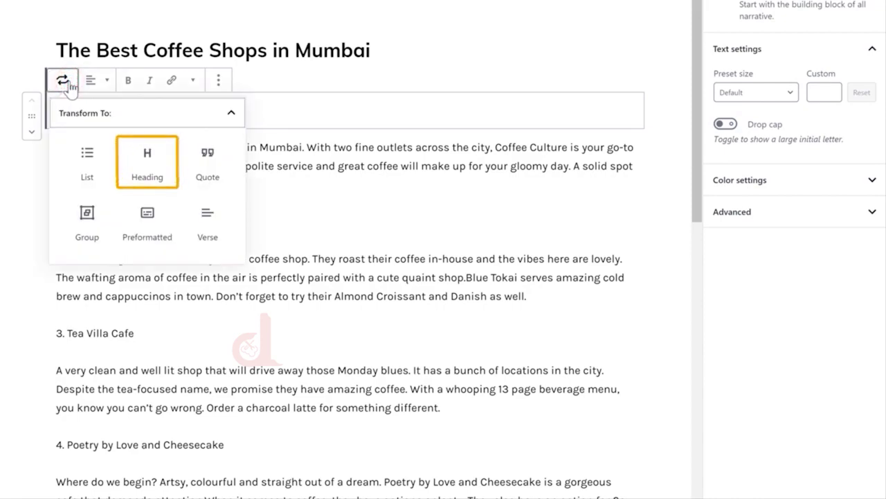
click(146, 182)
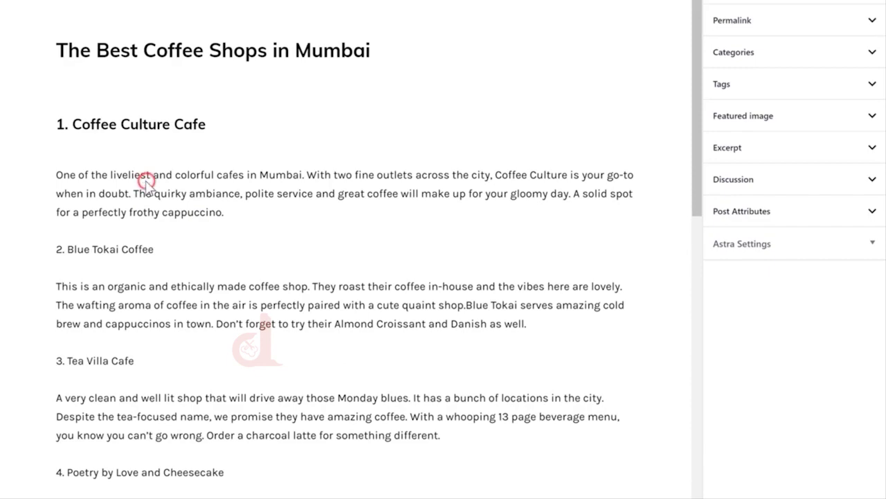
click(58, 251)
click(61, 218)
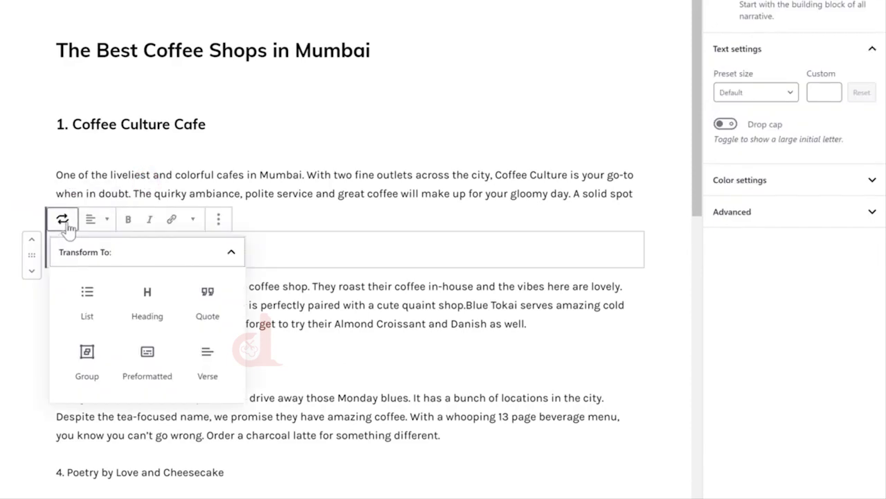
click(148, 320)
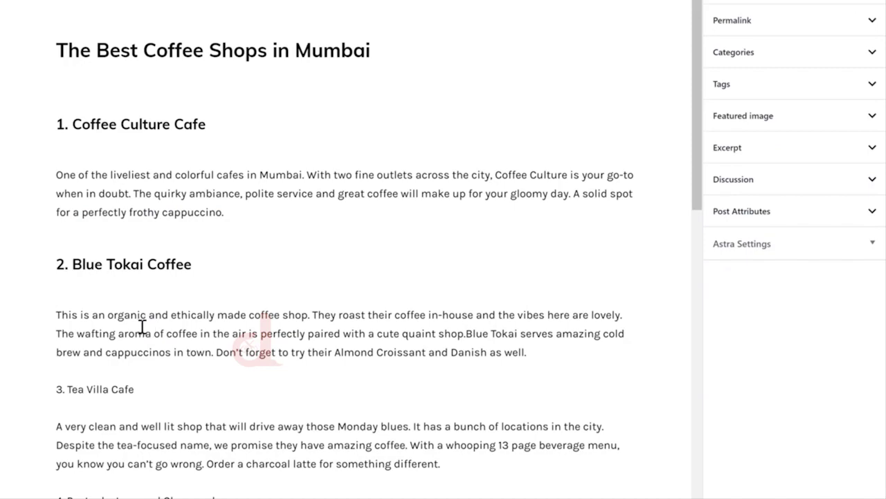
click(58, 391)
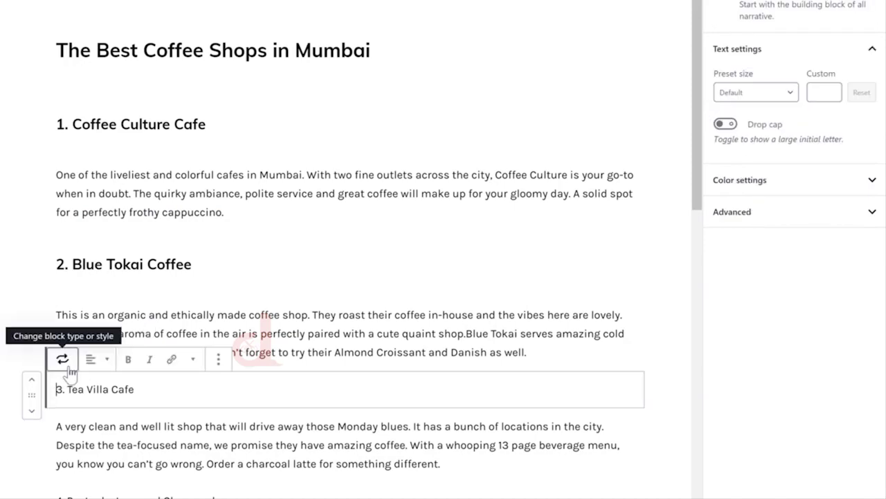
click(59, 358)
click(148, 254)
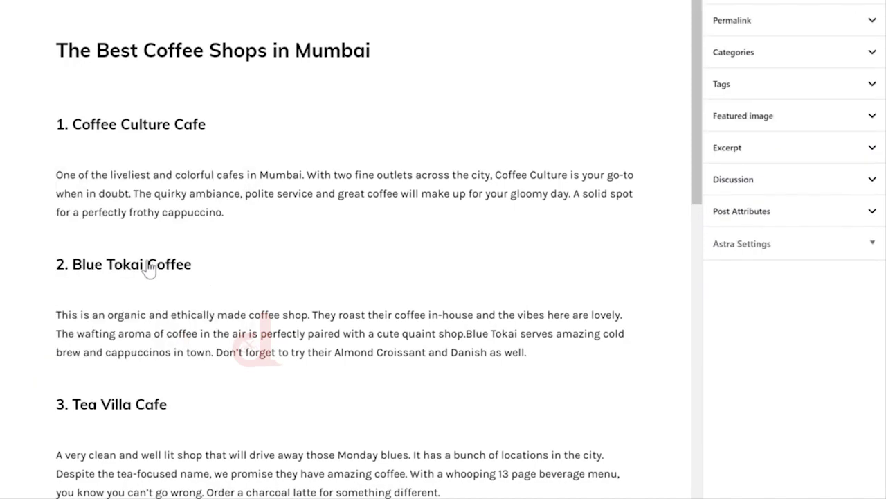
- Convert the Poetry by Love and Cheesecake, The Pantry and Bombay Coffee House lines into headings
drag(698, 164, 694, 353)
click(59, 83)
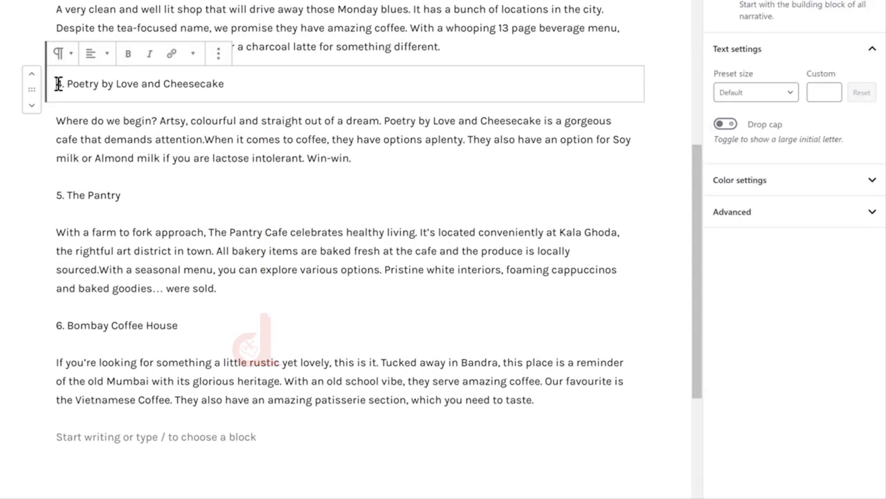
click(61, 54)
click(143, 161)
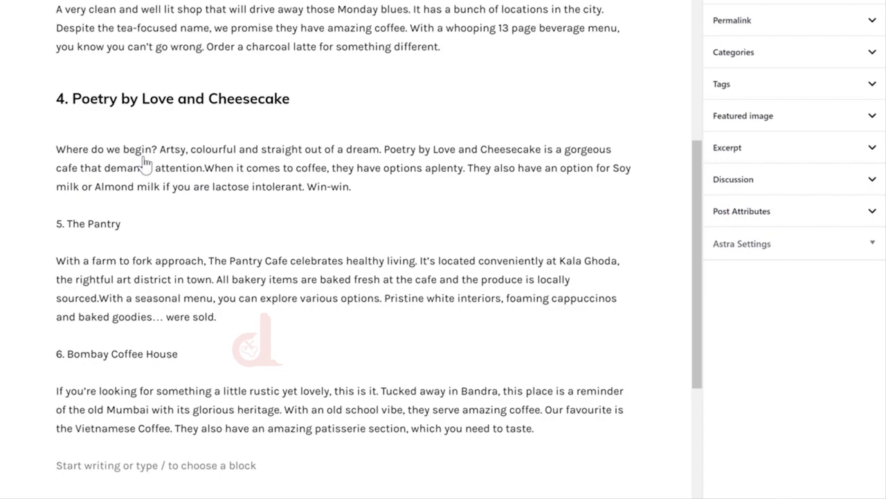
click(58, 224)
click(65, 194)
click(88, 280)
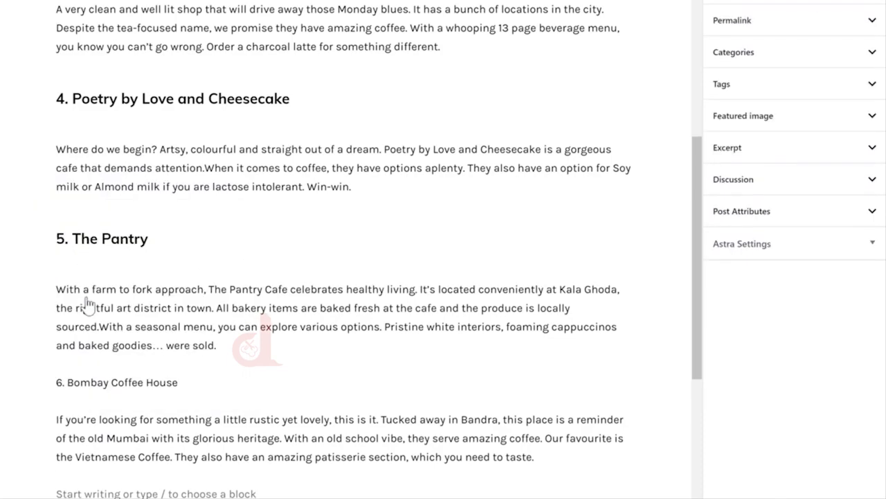
click(63, 371)
click(63, 351)
click(87, 247)
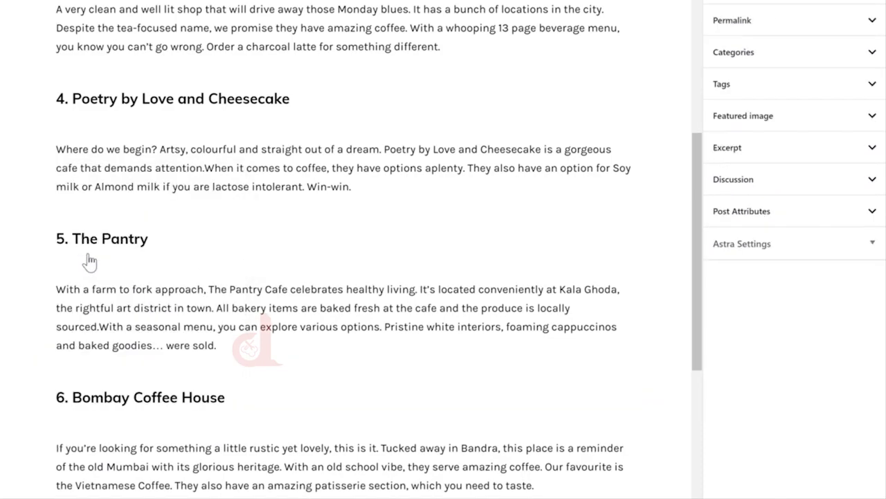
scroll(89, 261, up, 10)
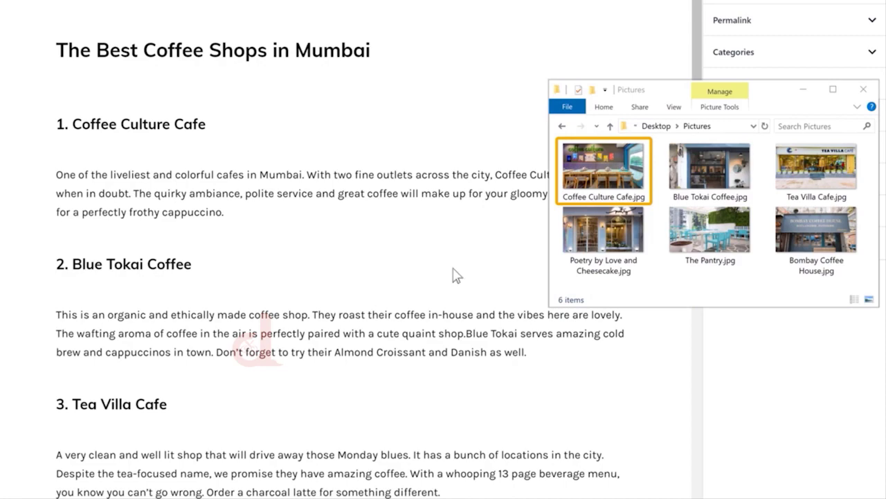
- Insert the Coffee Culture Cafe, Blue Tokai Coffee and Tea Villa Cafe photos under headings 1-3
click(580, 180)
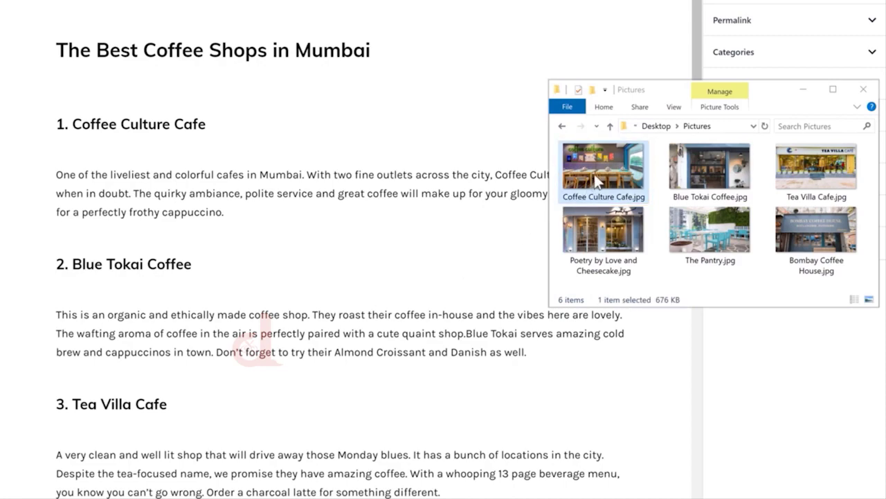
drag(581, 180, 344, 160)
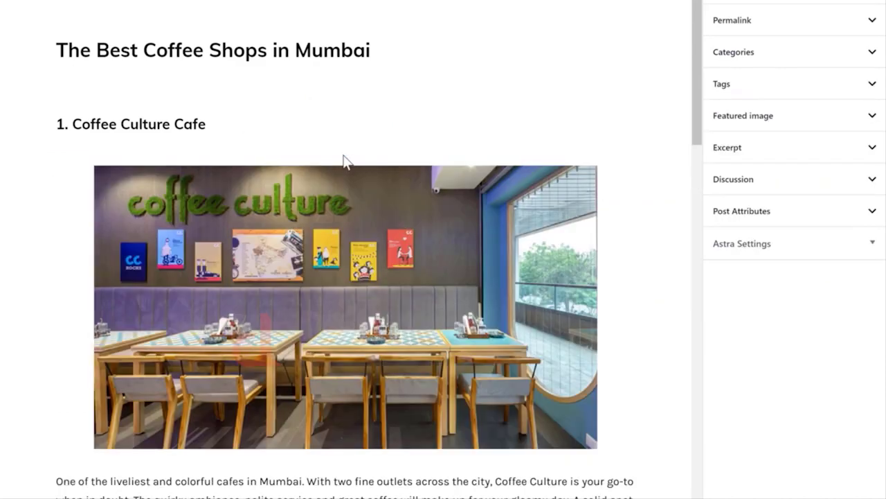
scroll(342, 154, down, 6)
key(alt+Tab)
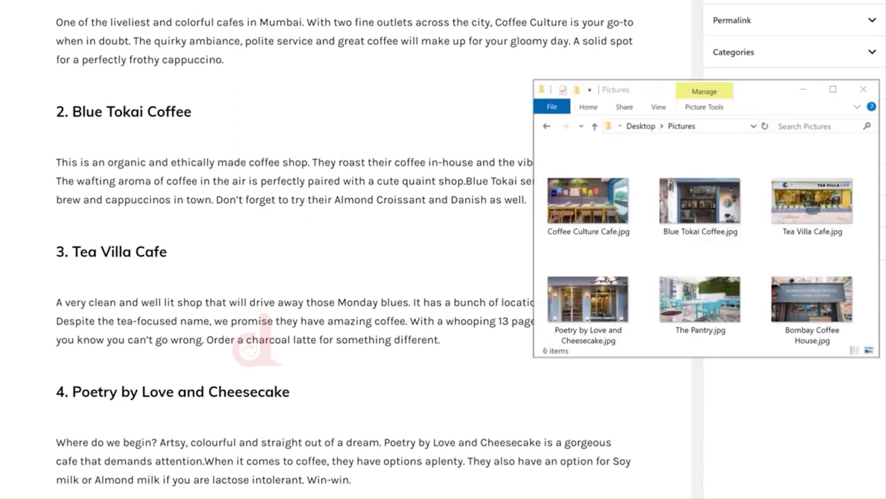
click(697, 200)
drag(630, 200, 357, 152)
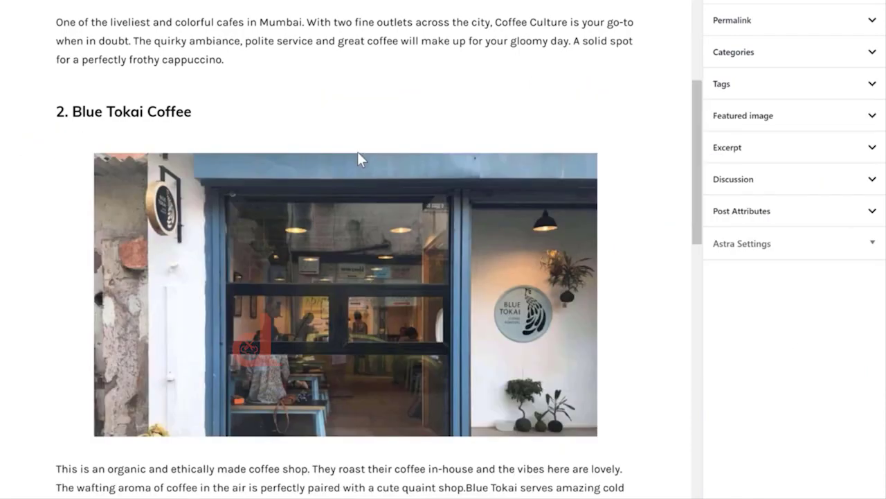
scroll(357, 152, down, 2)
scroll(358, 159, down, 4)
key(alt+Tab)
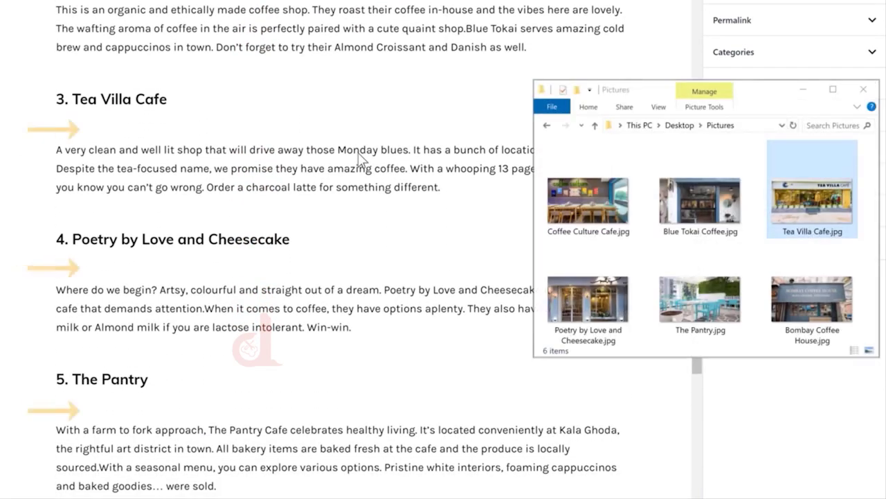
drag(811, 200, 353, 149)
- Insert the Poetry by Love and Cheesecake, The Pantry and Bombay Coffee House photos under headings 4-6
scroll(353, 148, down, 6)
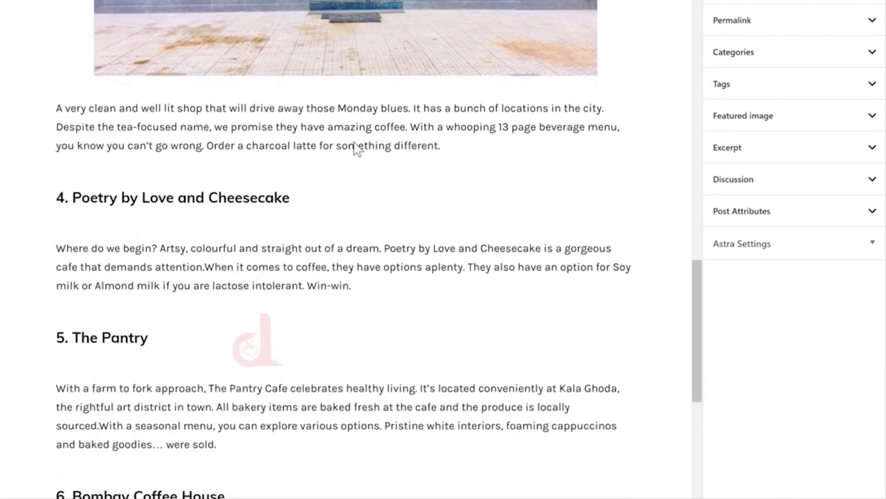
key(alt+Tab)
drag(588, 301, 331, 126)
scroll(331, 126, down, 7)
key(alt+Tab)
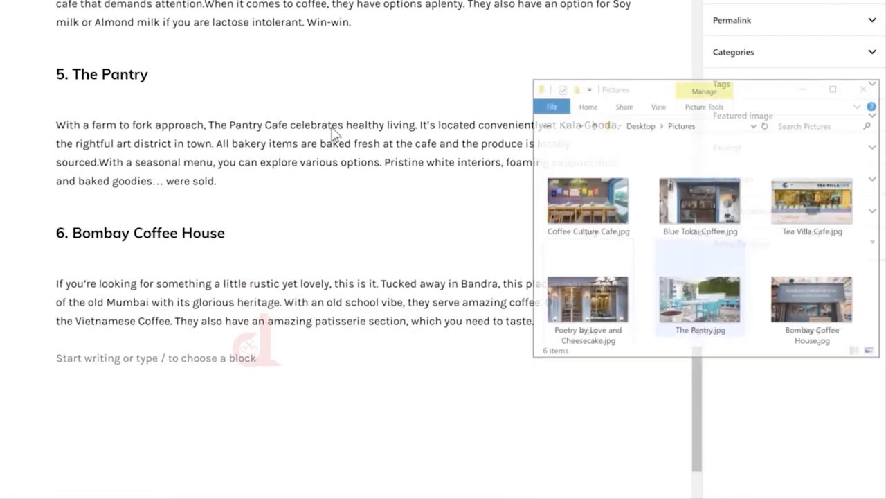
drag(691, 292, 346, 129)
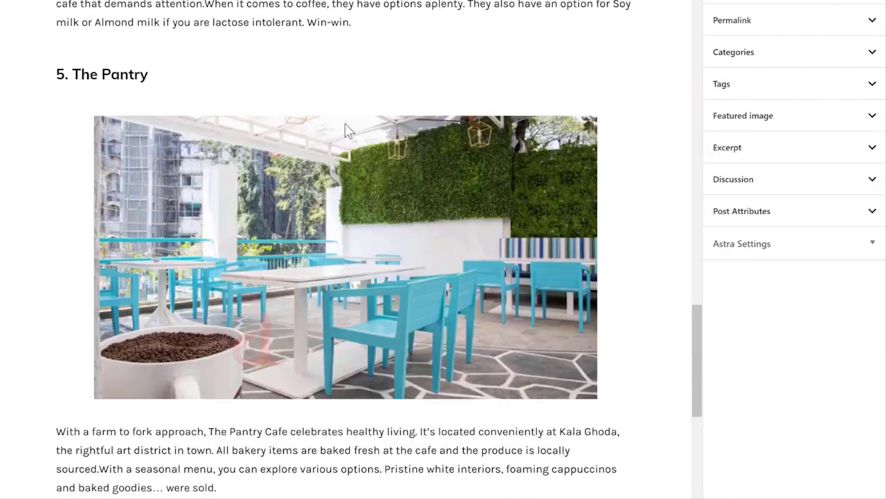
scroll(346, 129, down, 6)
key(alt+Tab)
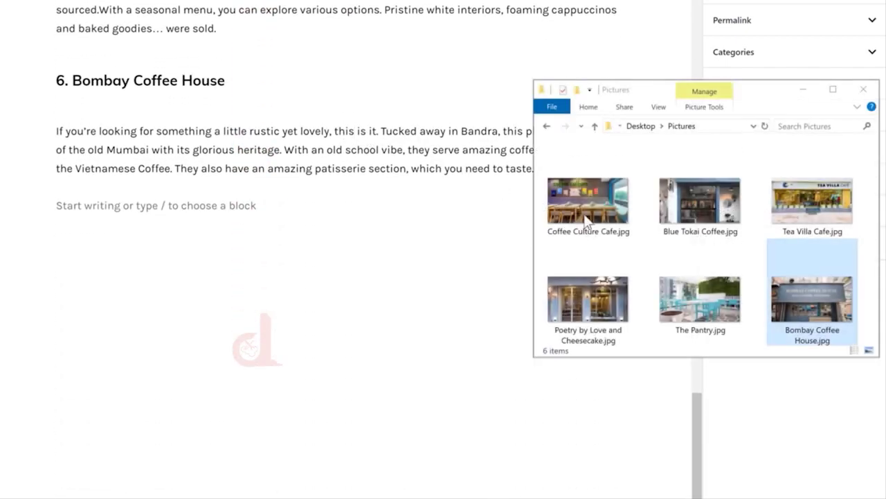
click(801, 302)
drag(538, 205, 339, 137)
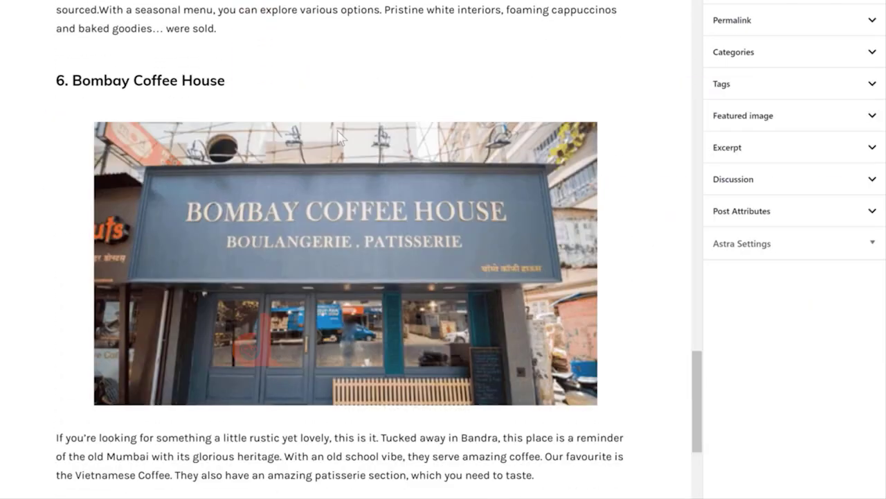
scroll(346, 249, up, 20)
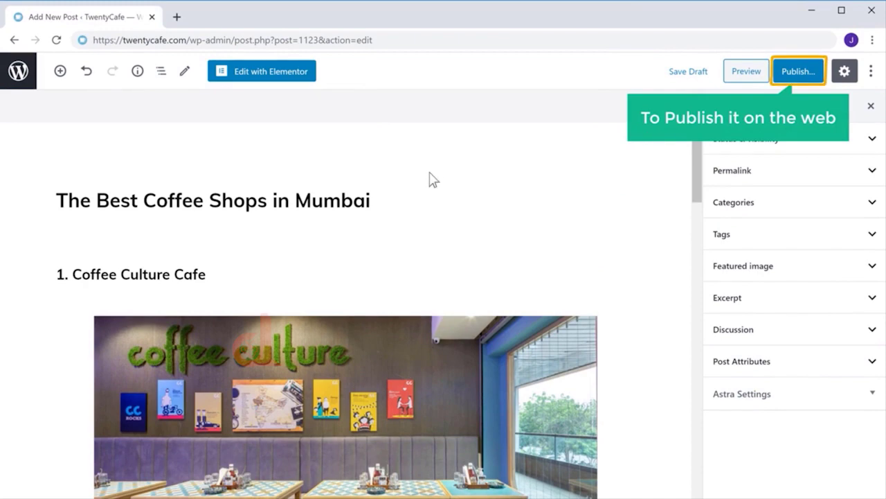
- Publish 'The Best Coffee Shops in Mumbai' and open it on the live site
click(796, 73)
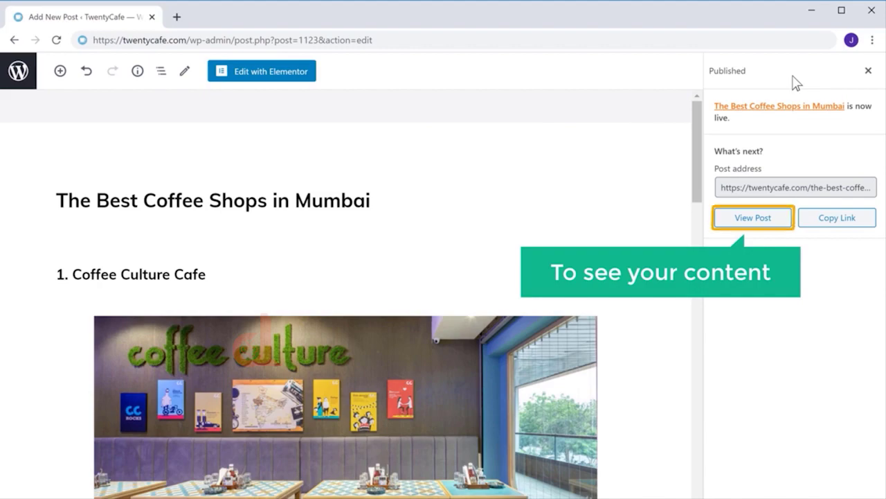
click(746, 220)
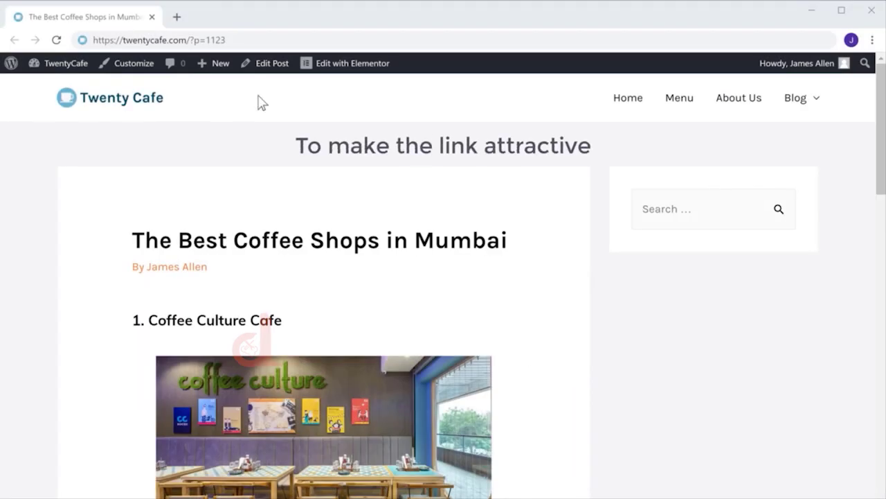
- Review the live post on the Twenty Cafe site at the ?p=1123 address
mouse_move(43, 68)
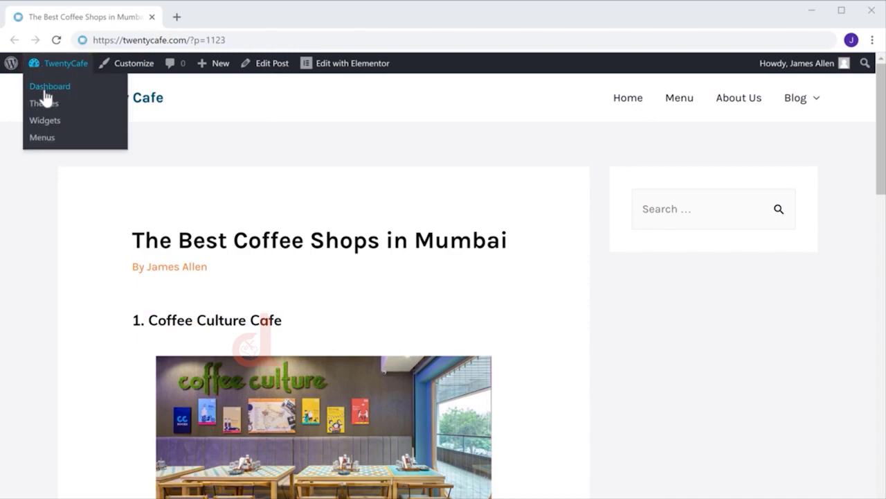
- From the dashboard, set permalinks to Post name (/%postname%/) and save the change
click(43, 87)
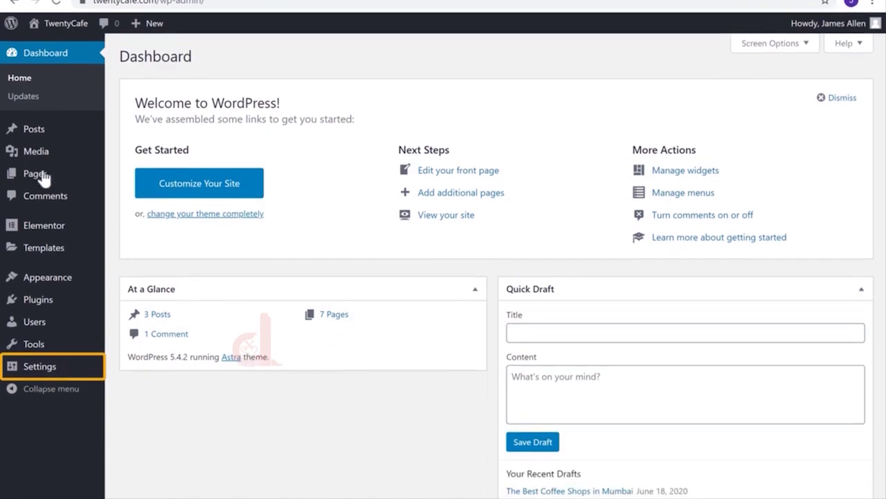
mouse_move(41, 414)
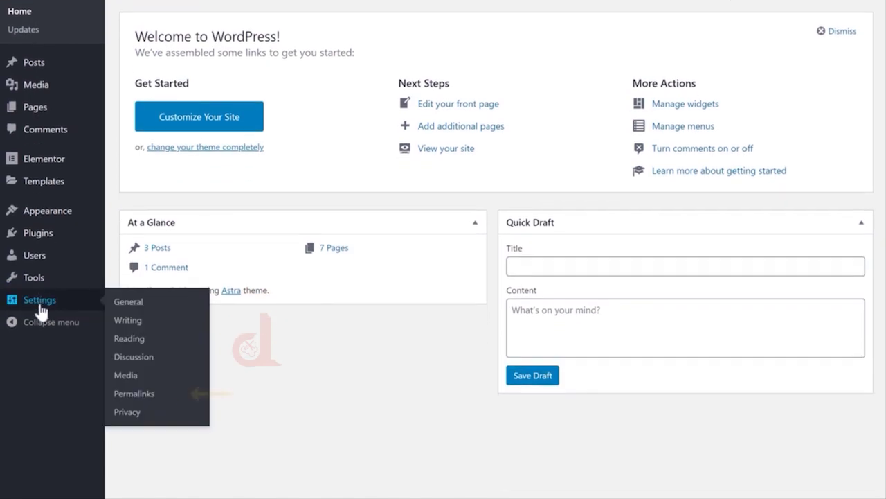
click(128, 395)
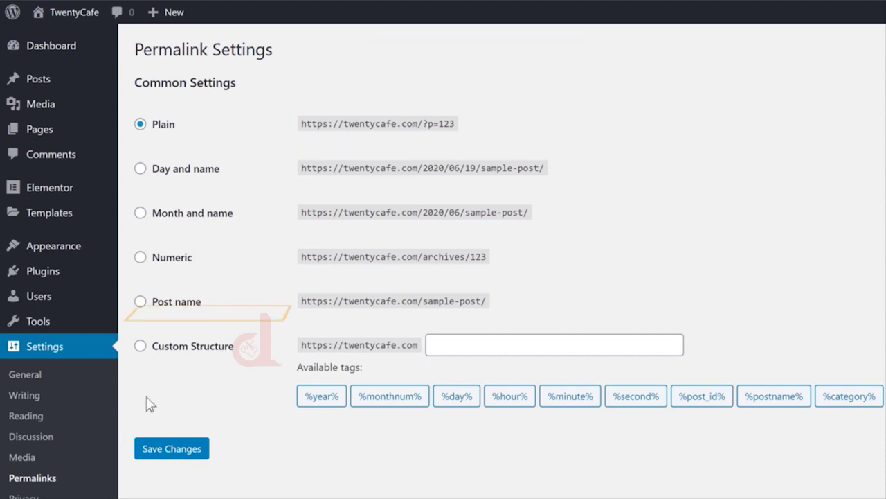
click(140, 302)
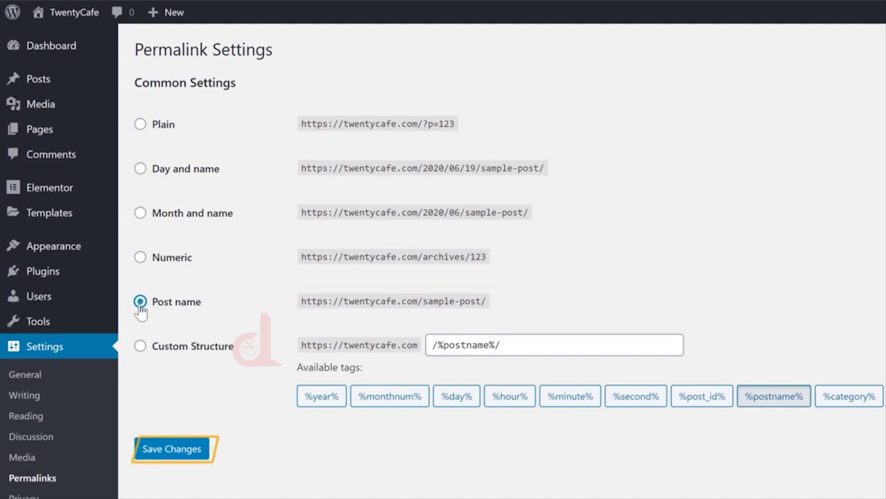
click(172, 448)
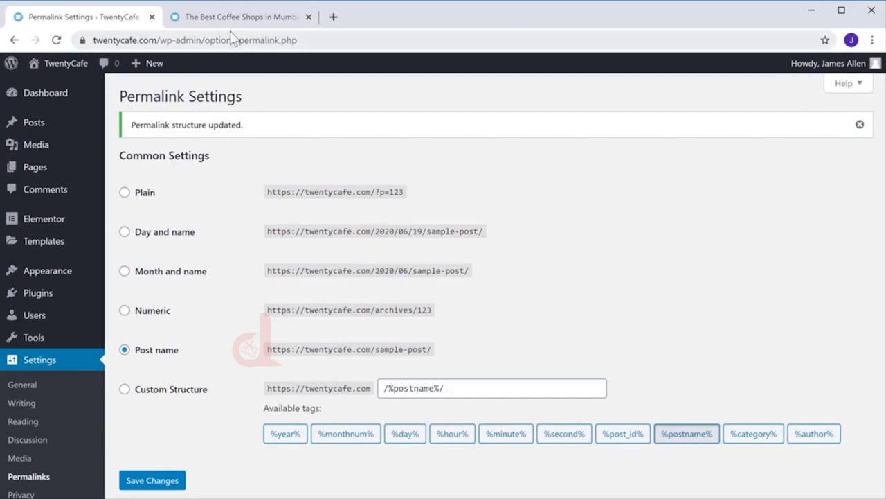
- Reload the post to confirm it now loads at twentycafe.com/the-best-coffee-shops-in-mumbai/
click(230, 20)
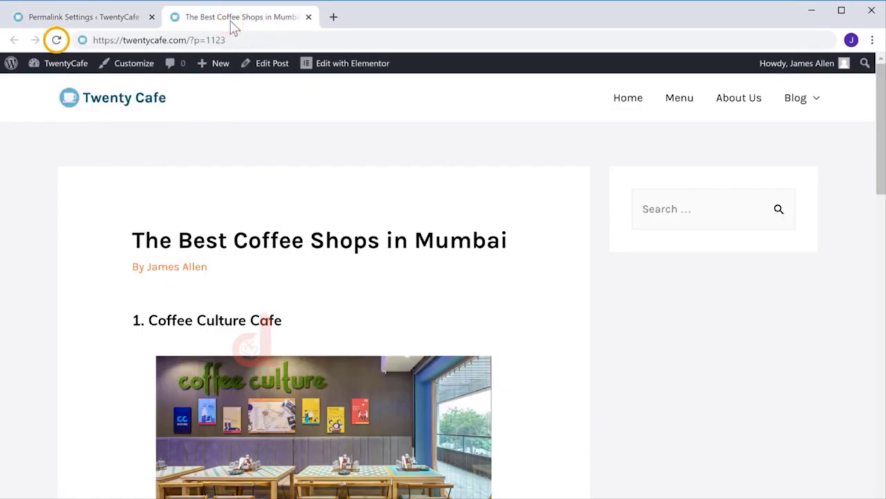
click(54, 40)
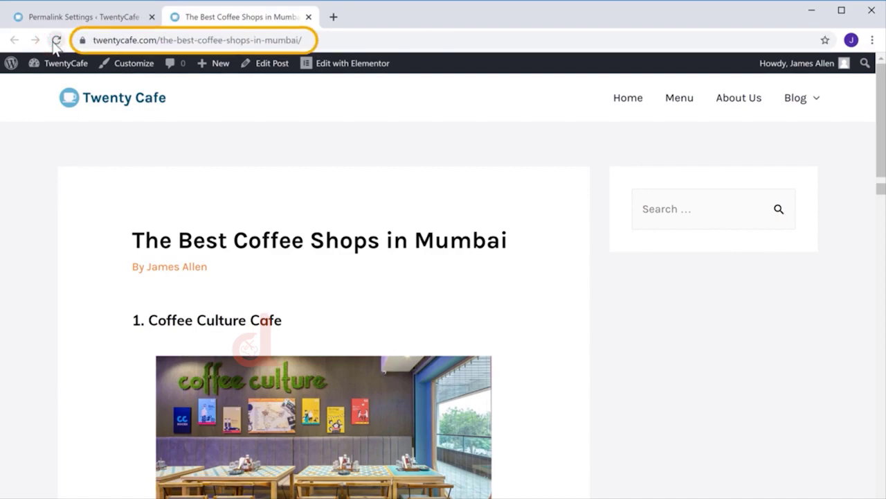
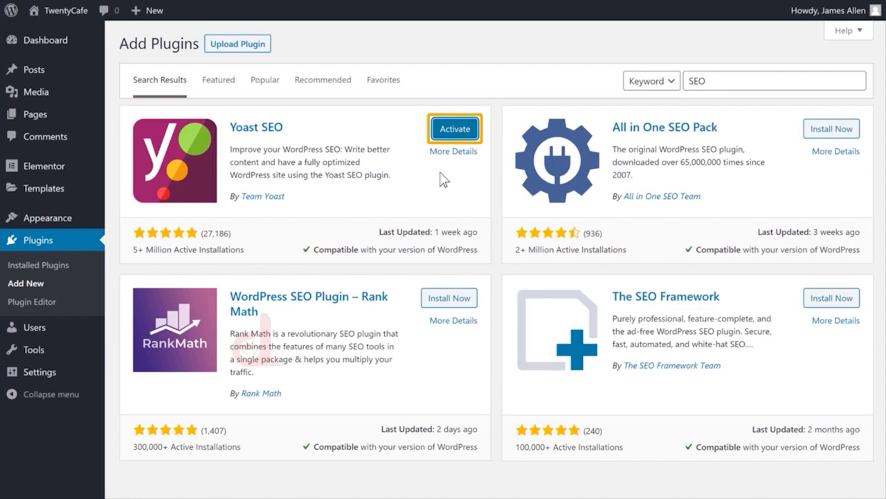
- Activate the newly installed Yoast SEO plugin
click(454, 138)
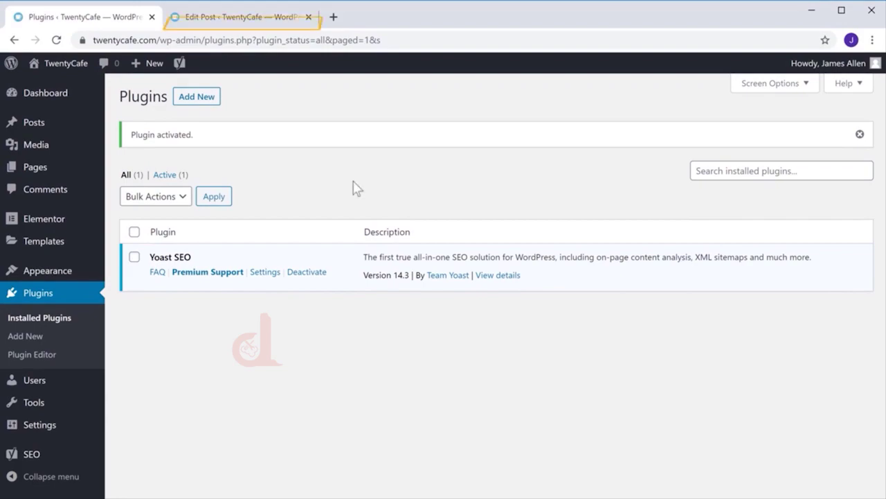
- Switch to 'The Best Coffee Shops in Mumbai' post and scroll to its Yoast SEO Google preview
click(234, 19)
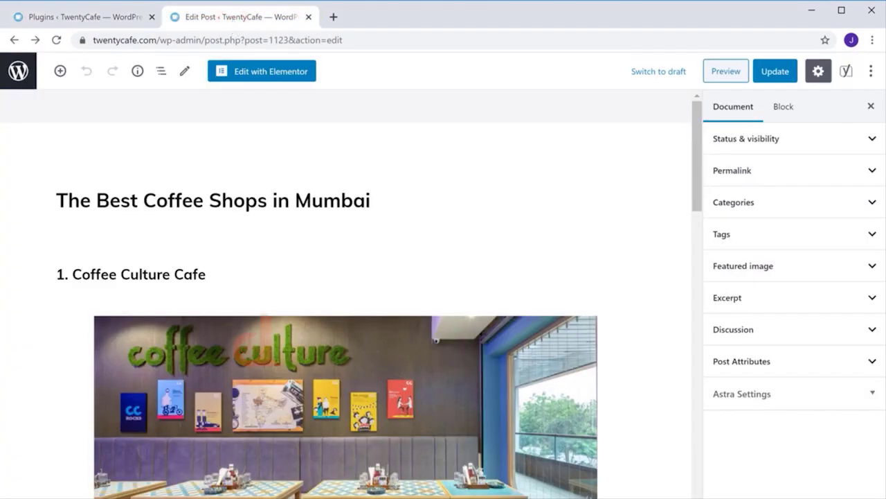
scroll(346, 290, down, 20)
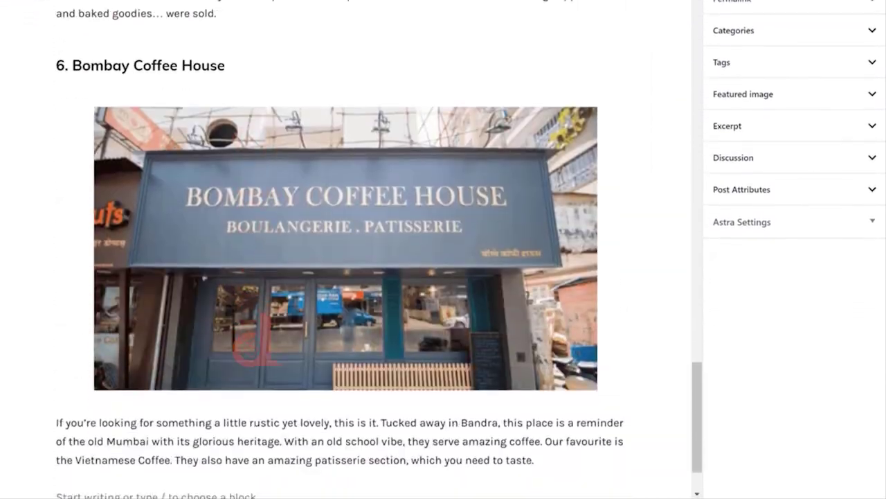
scroll(346, 249, down, 2)
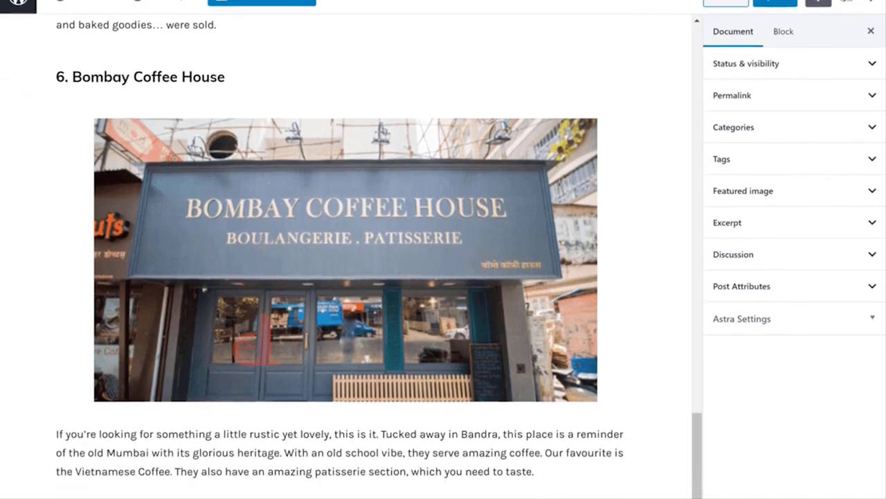
scroll(347, 249, down, 8)
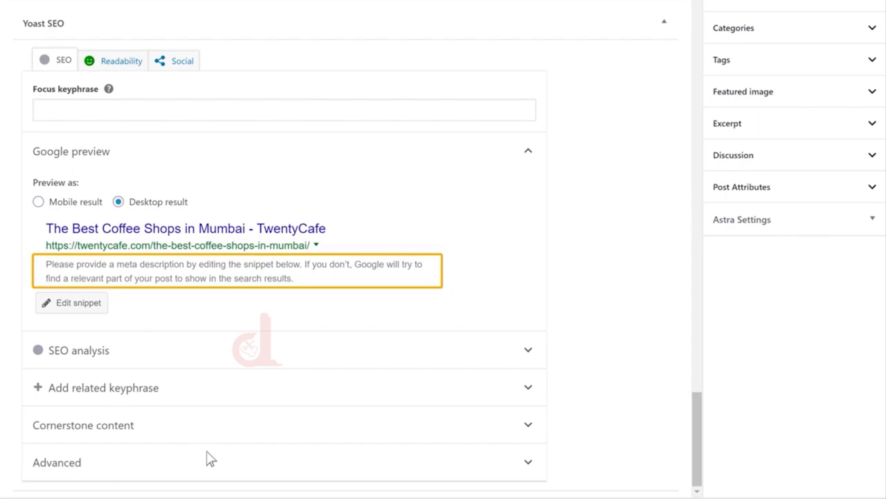
- Enter the meta description 'Mumbai has one of the finest collections of Coffee shops in India.' in the snippet editor
click(62, 309)
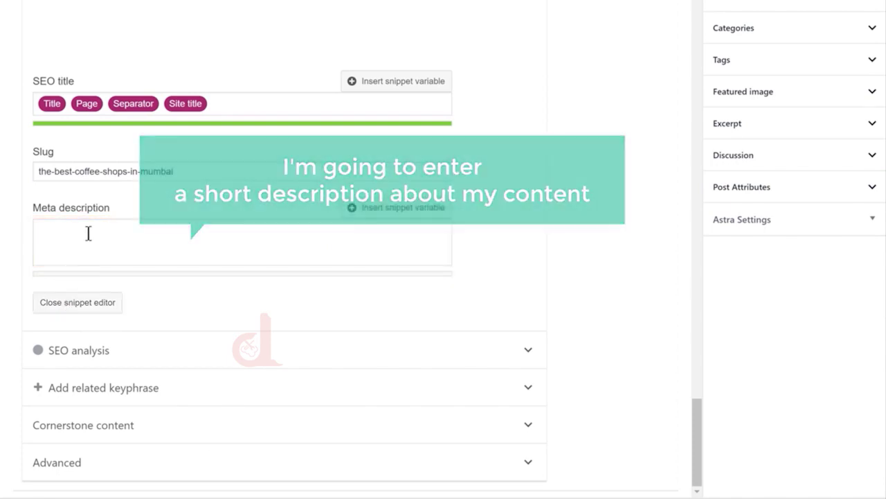
click(88, 234)
text(Mumbai has one o)
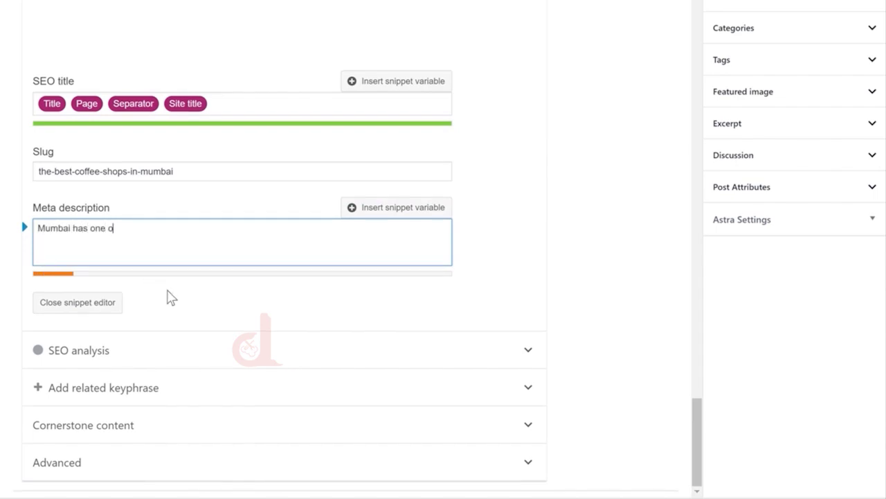
text(f the finest collections of Coffee shops)
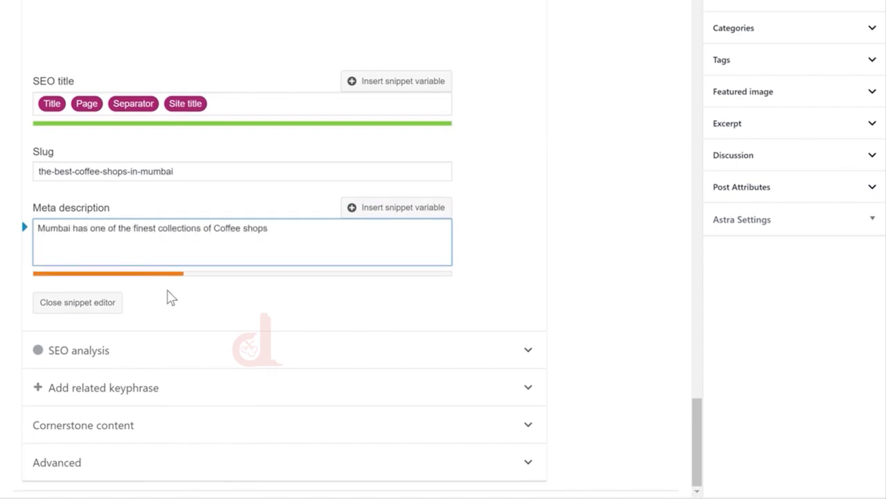
text( in India.)
text(We've handpicked the best once for you.)
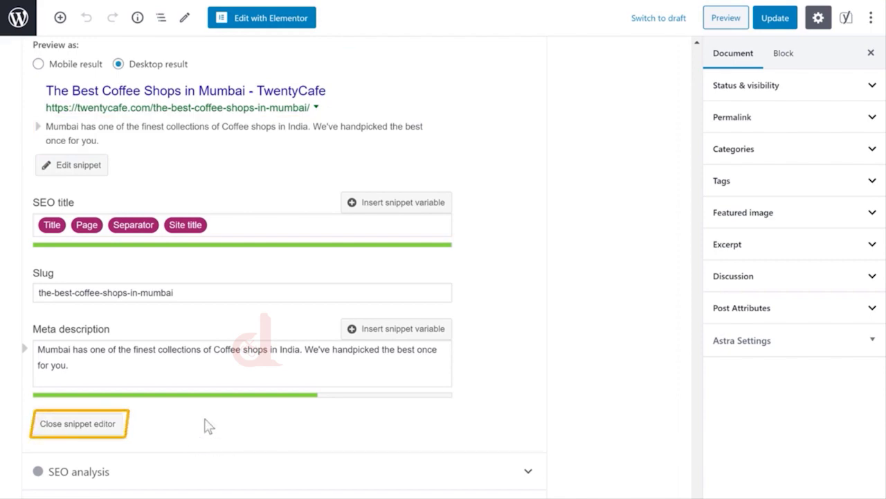
click(78, 431)
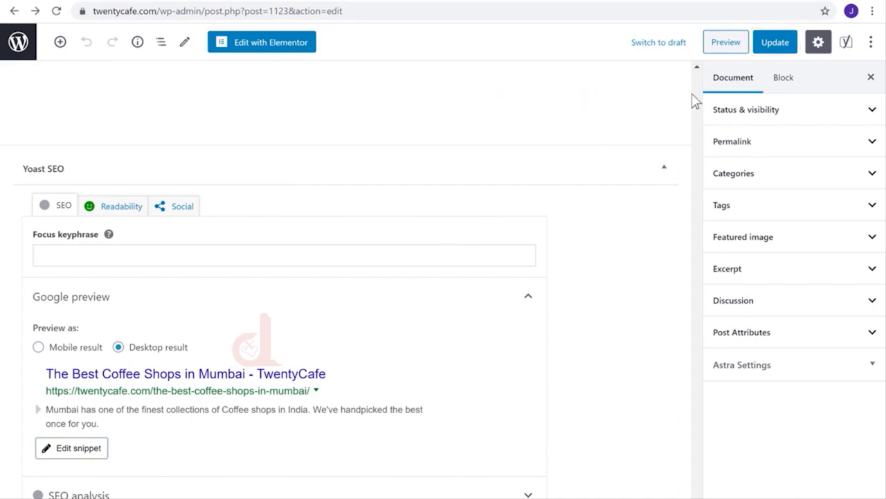
- Update 'The Best Coffee Shops in Mumbai' post to save the meta description
click(774, 43)
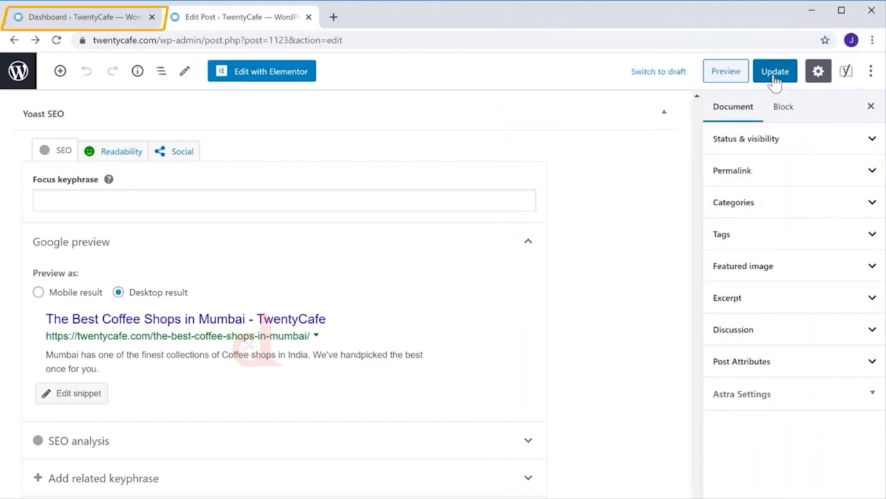
- From the Dashboard, search Add Plugins for 'Google Site' and install Site Kit by Google
click(82, 22)
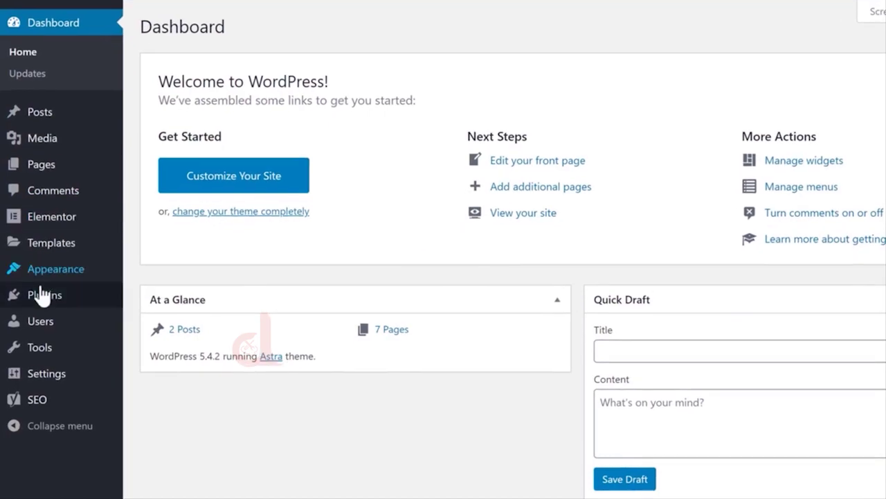
mouse_move(35, 330)
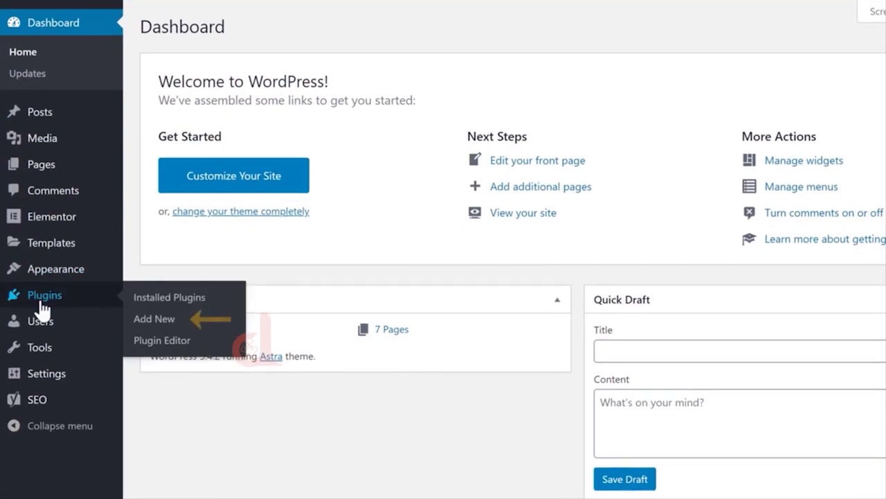
click(145, 322)
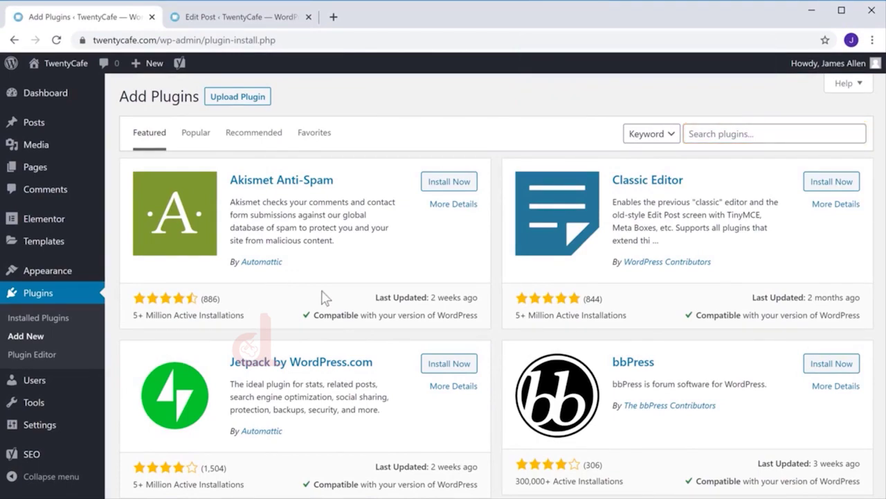
click(764, 132)
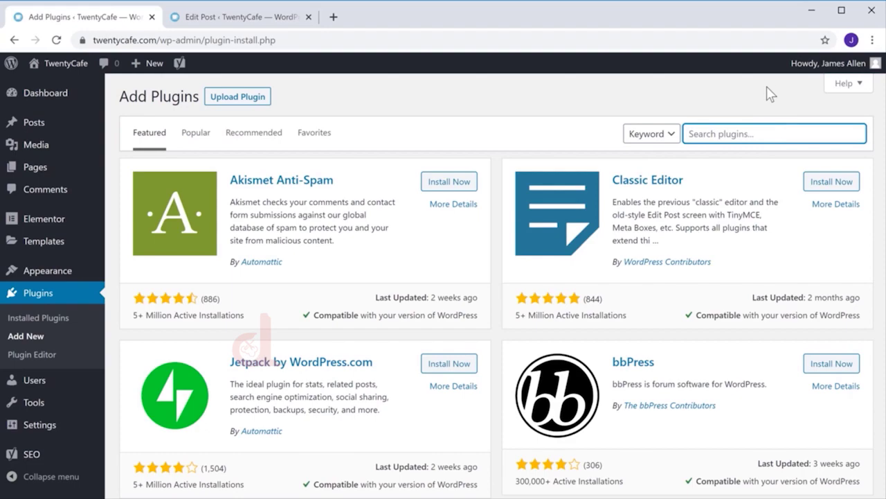
text(Google Site Kit)
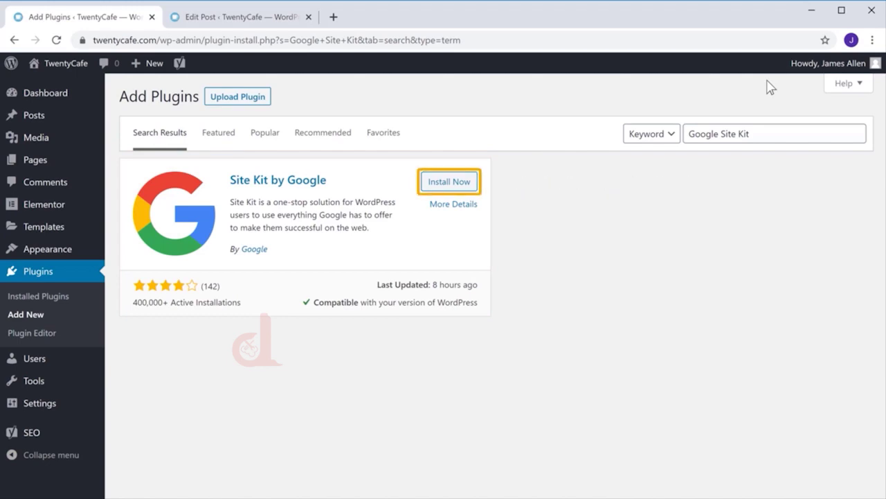
click(437, 190)
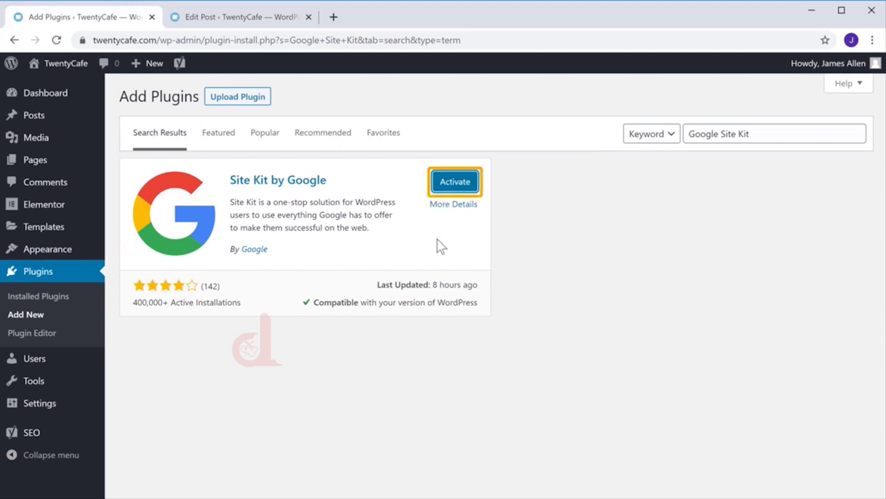
- Activate Site Kit by Google, start its setup, and proceed to Google sign-in
click(454, 184)
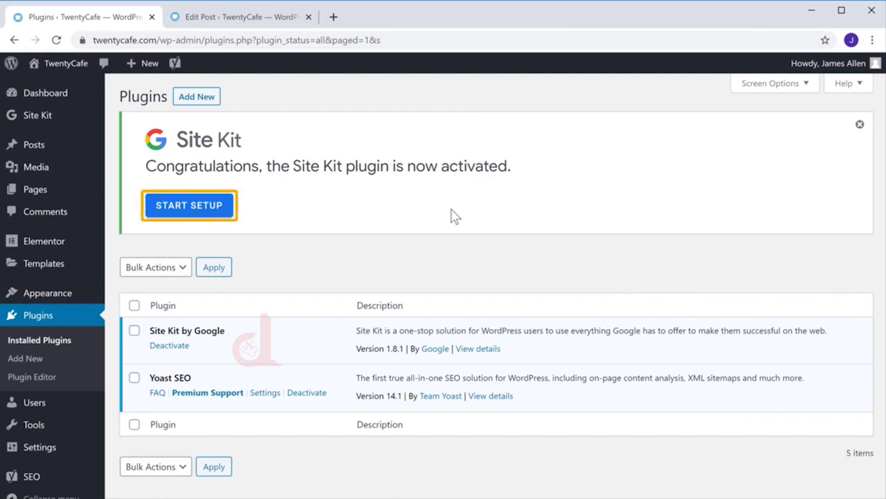
click(175, 215)
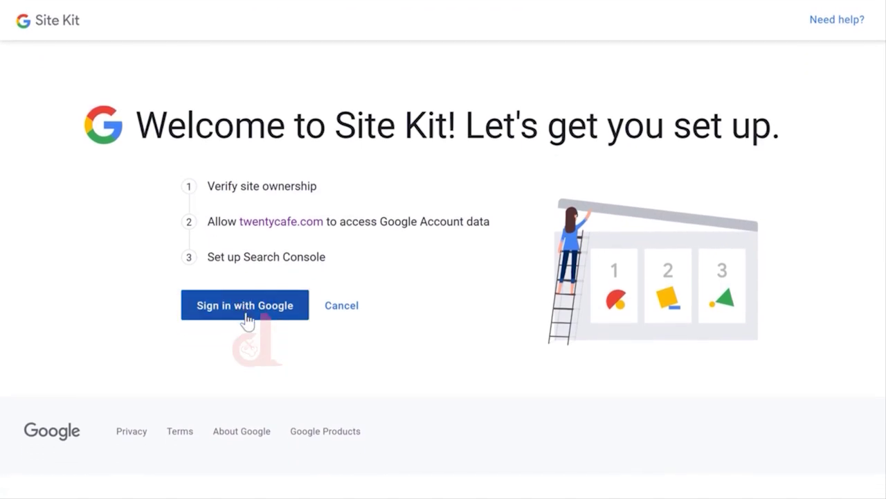
click(246, 311)
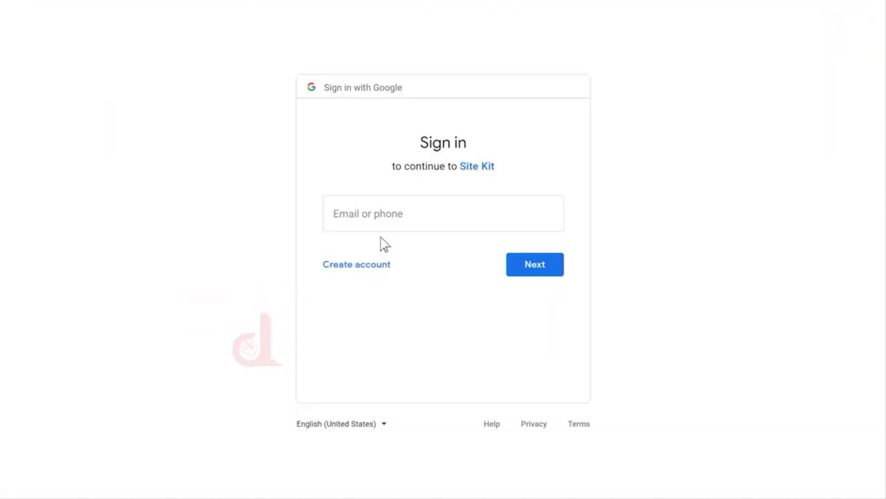
- Sign in with the Google account's e-mail and password and allow Site Kit's requested permissions
click(423, 213)
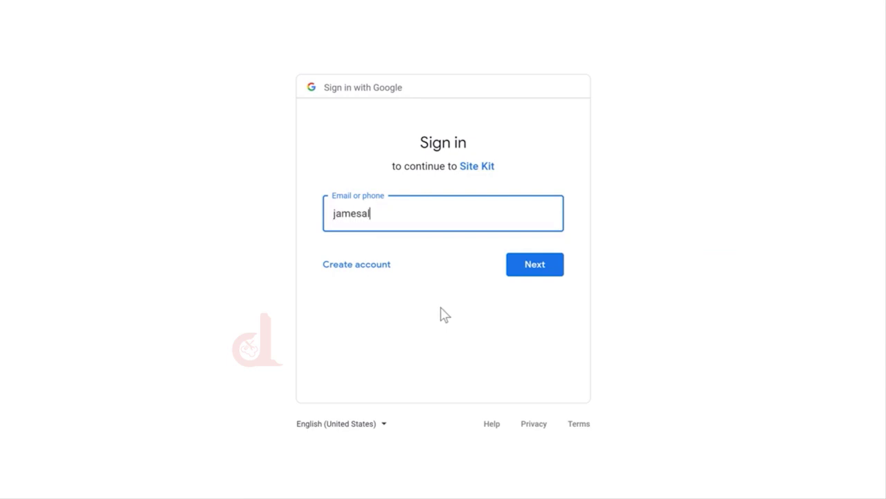
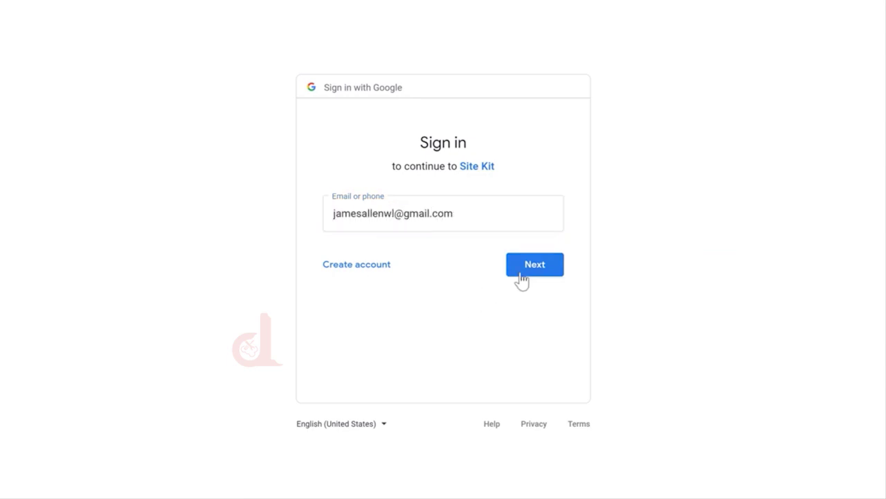
click(533, 273)
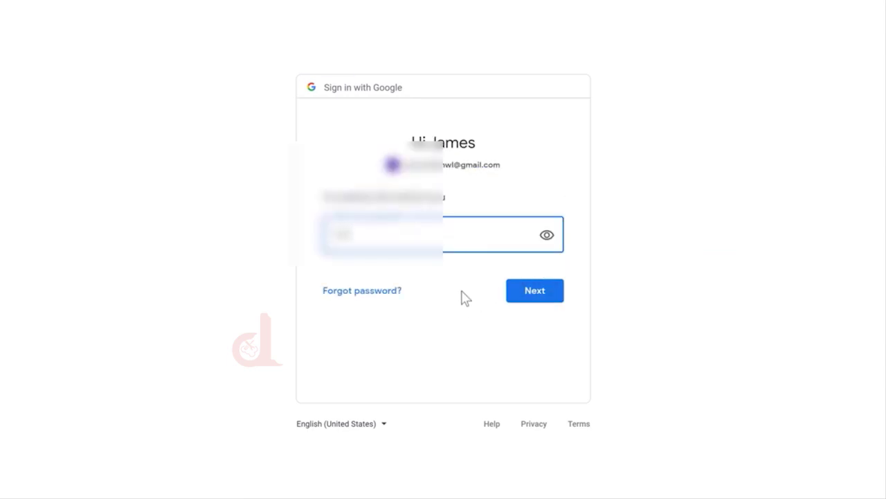
click(466, 298)
click(535, 296)
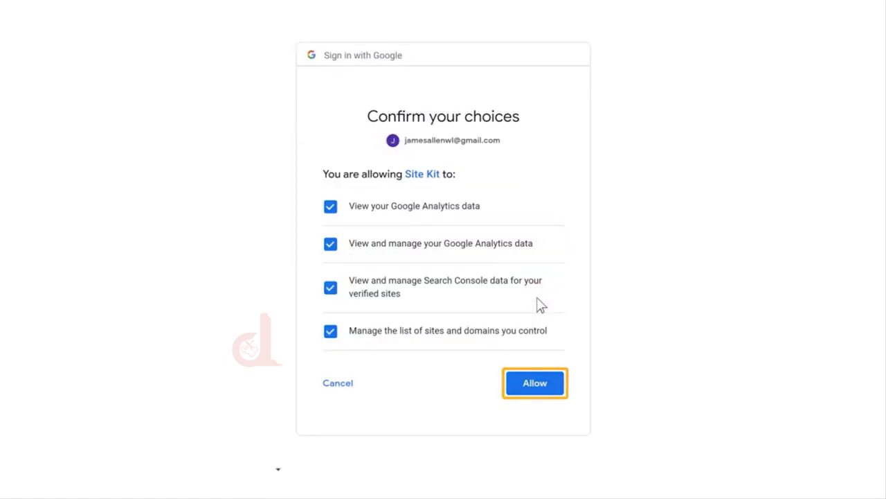
click(533, 389)
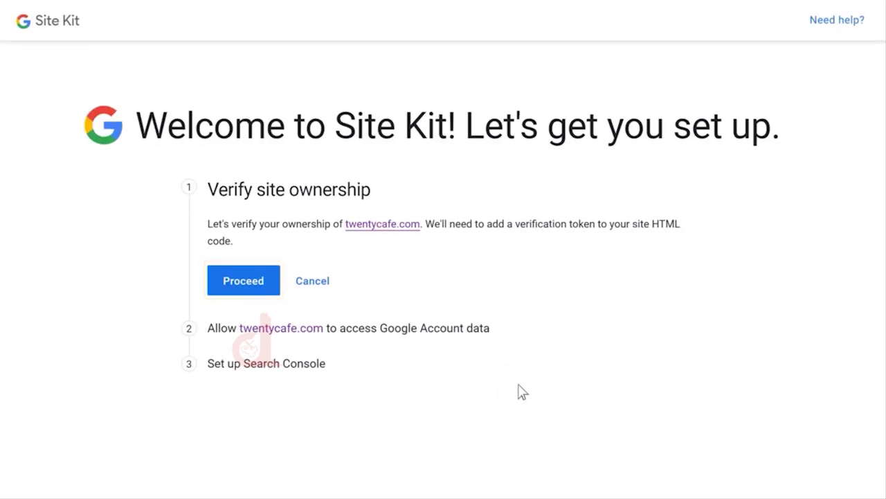
- Verify twentycafe.com ownership, allow data access, add it to Search Console, and view the dashboard
click(240, 289)
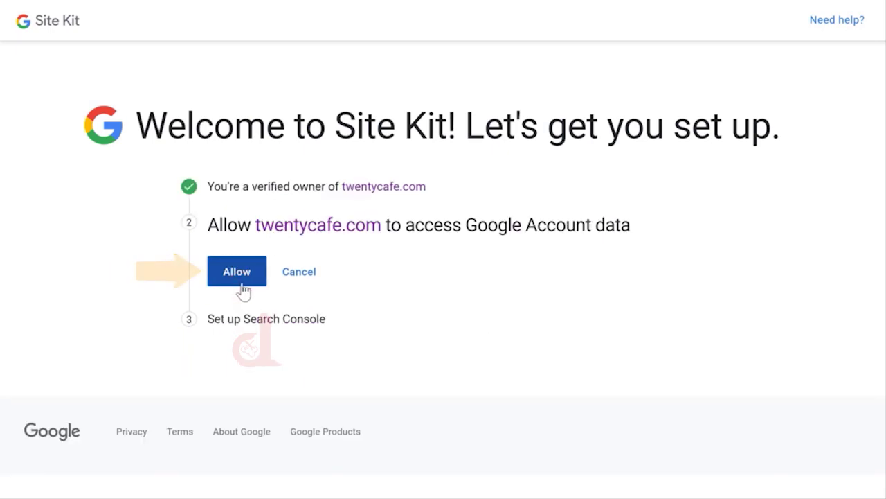
click(237, 278)
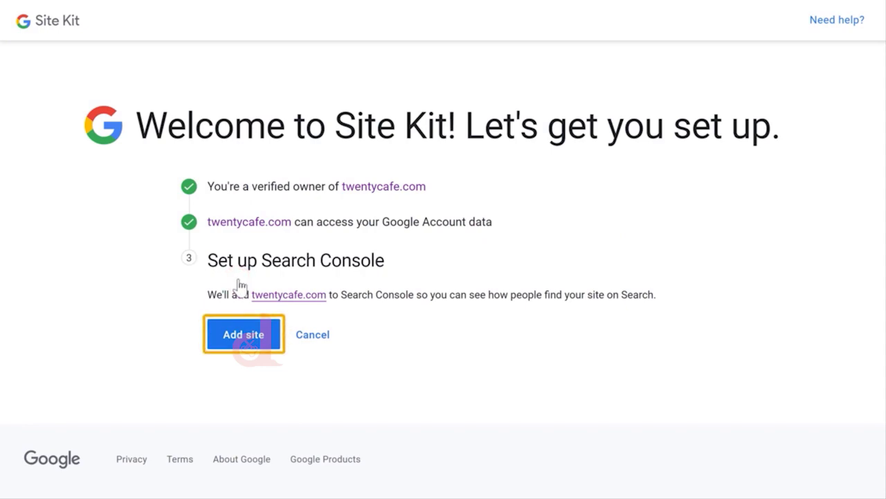
click(235, 353)
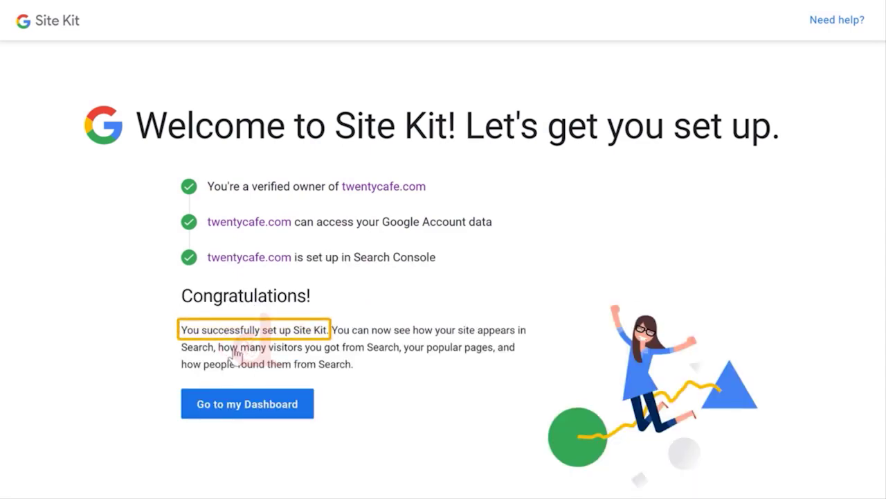
click(264, 412)
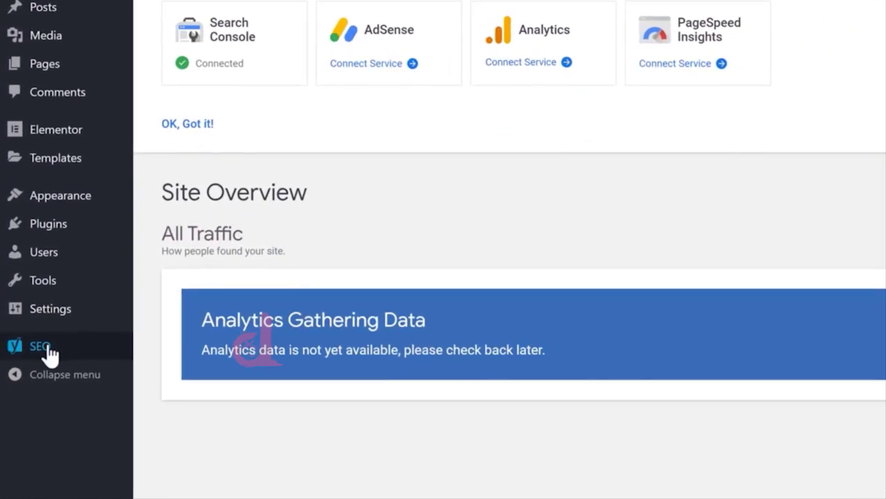
- In SEO > General's Features tab, expand the XML sitemaps help and view the generated sitemap
click(39, 348)
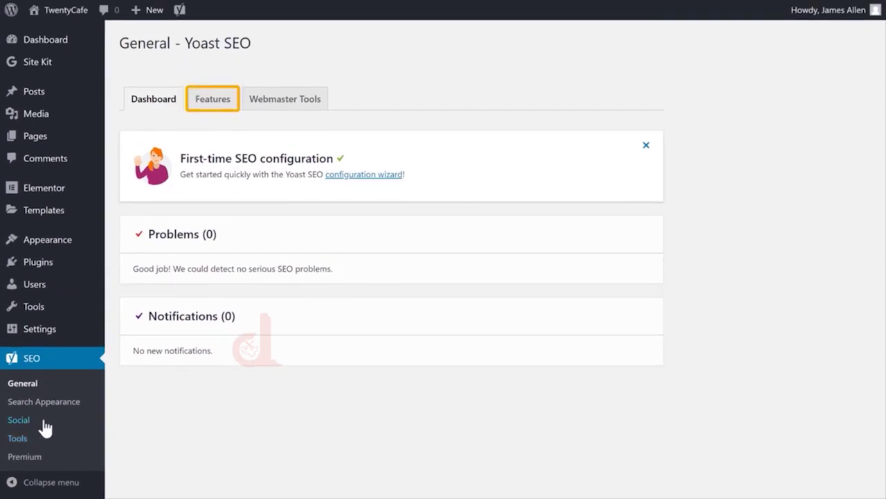
click(212, 113)
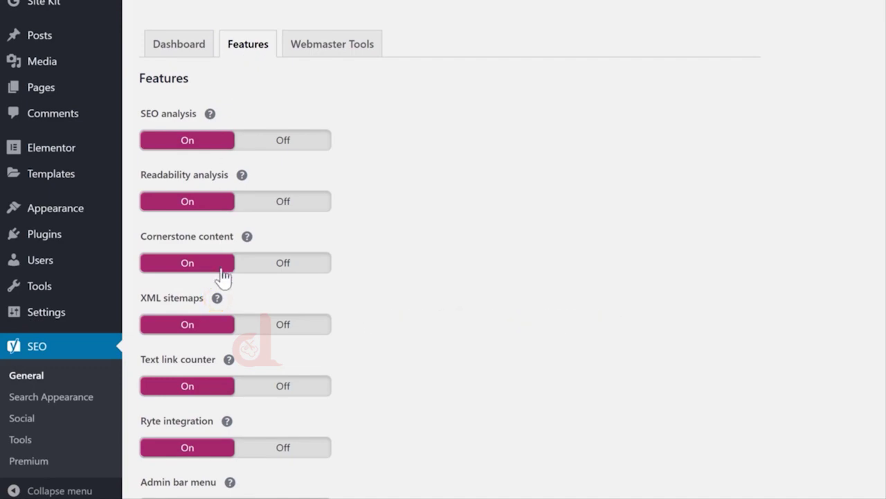
click(217, 299)
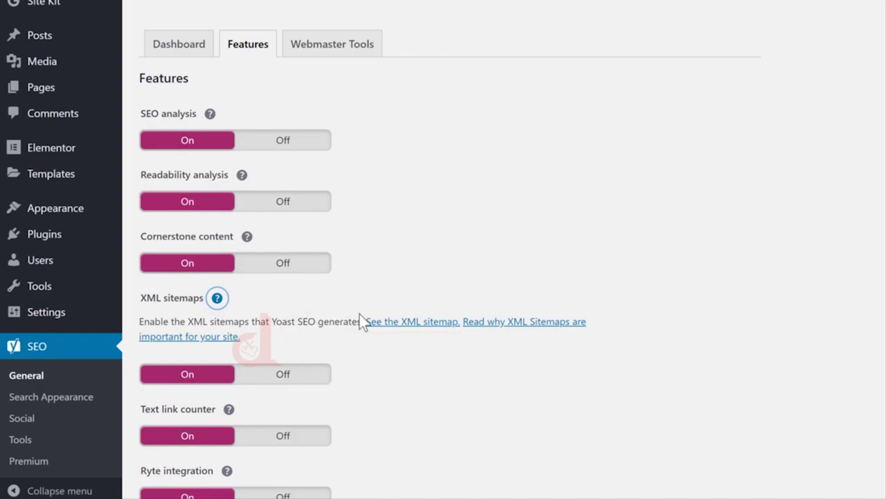
click(408, 325)
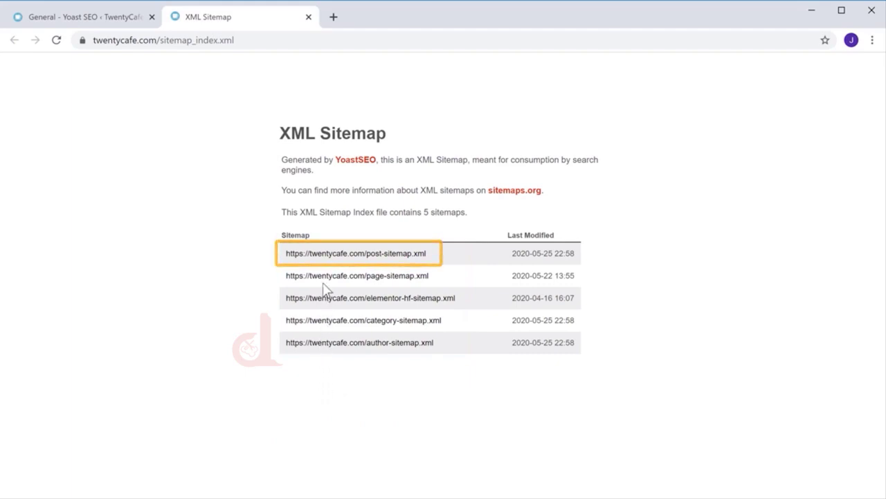
click(323, 257)
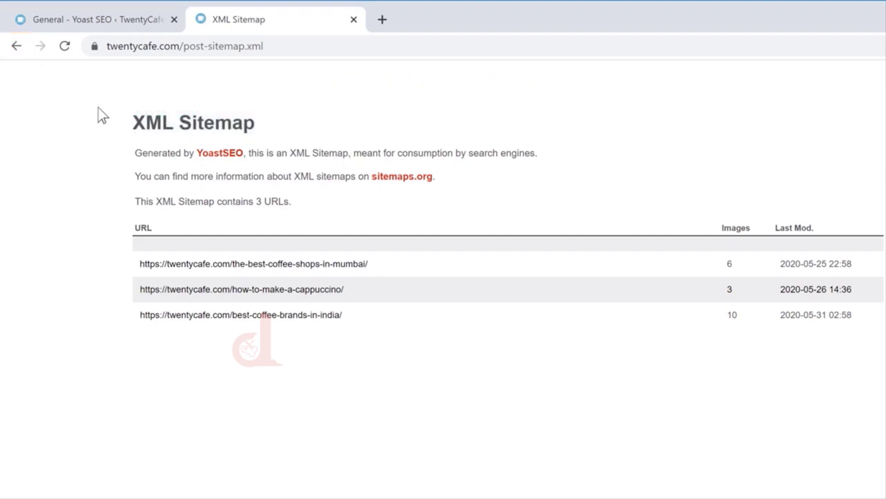
click(16, 47)
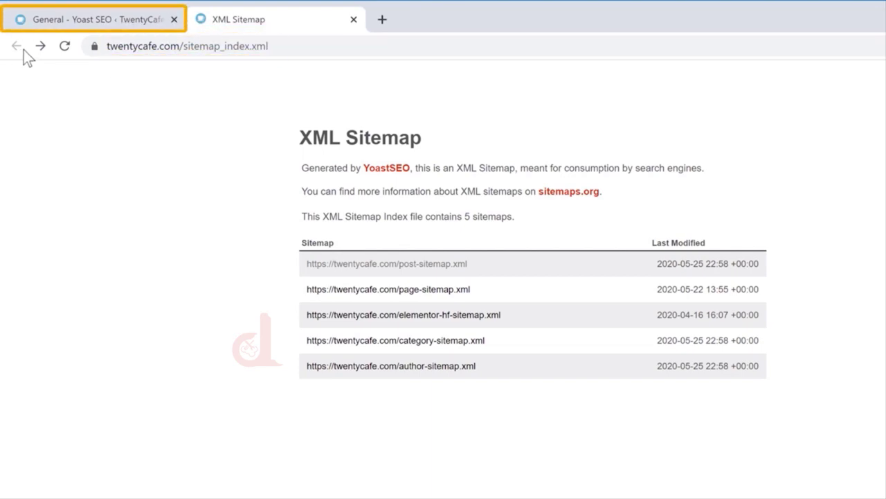
- From Site Kit's Search Console page, open full stats in Search Console and go to Sitemaps
click(51, 32)
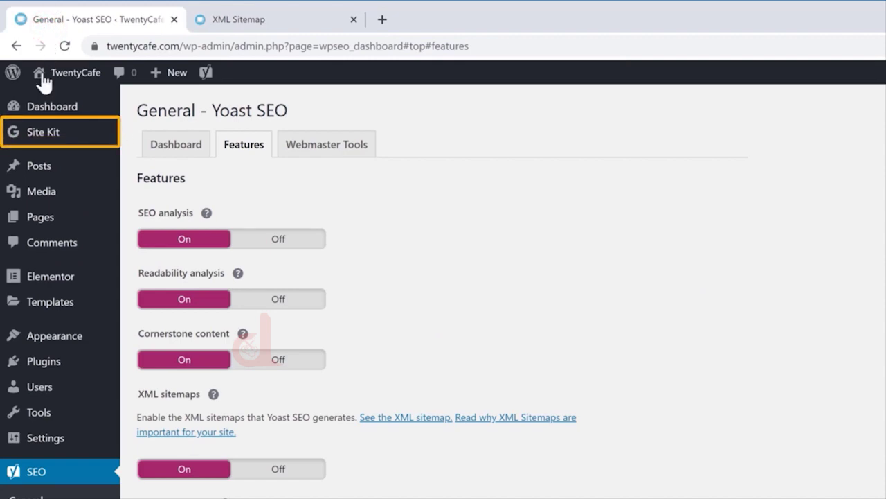
mouse_move(36, 144)
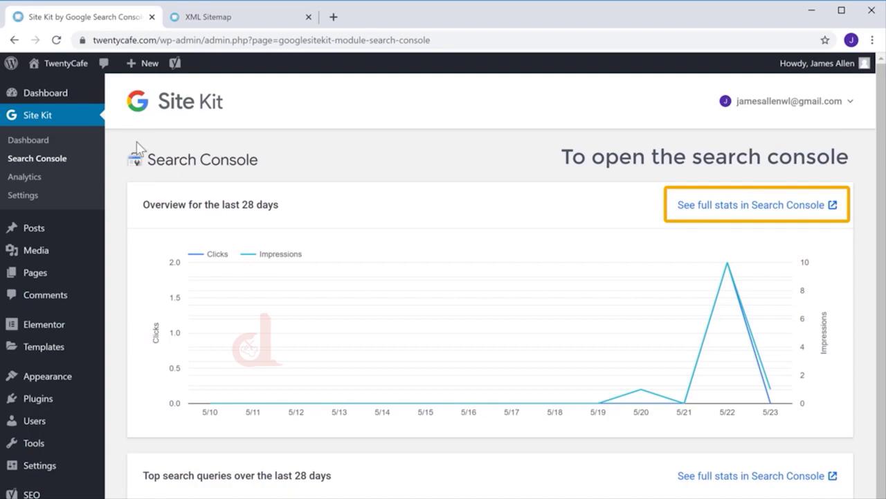
click(773, 207)
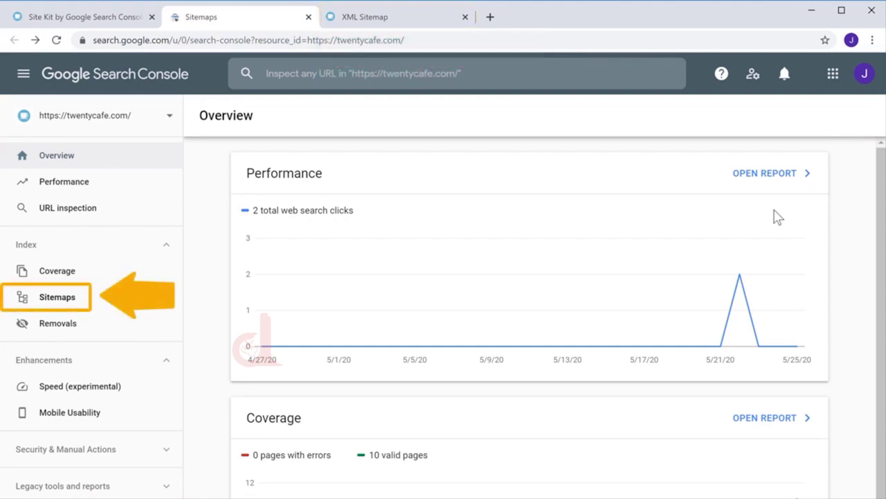
click(54, 303)
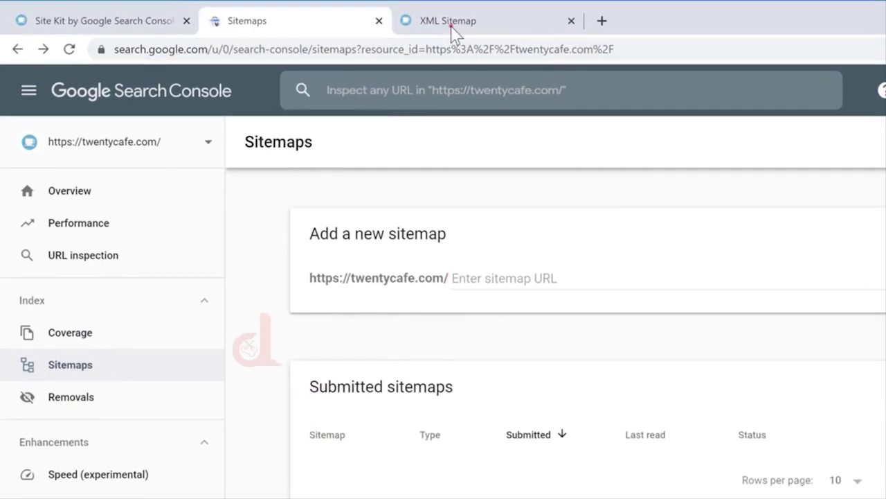
- Copy the 'sitemap_index.xml' file name from the XML sitemap page's address bar
click(450, 25)
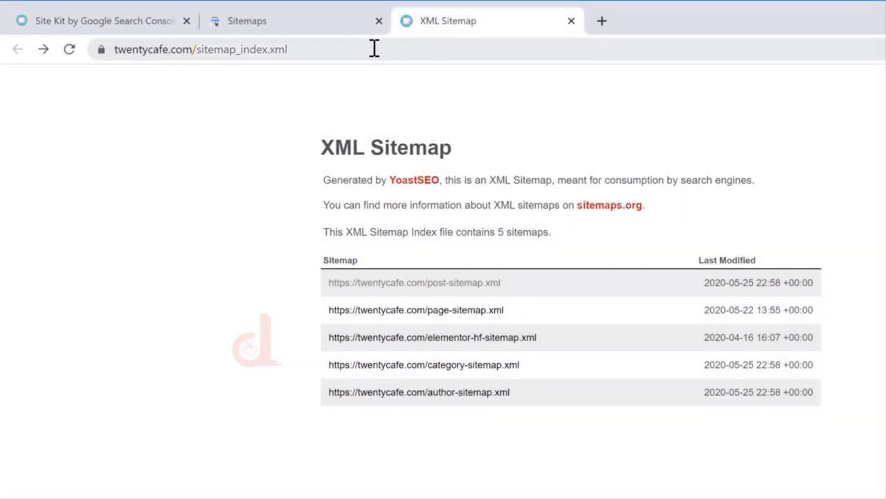
drag(360, 48, 235, 49)
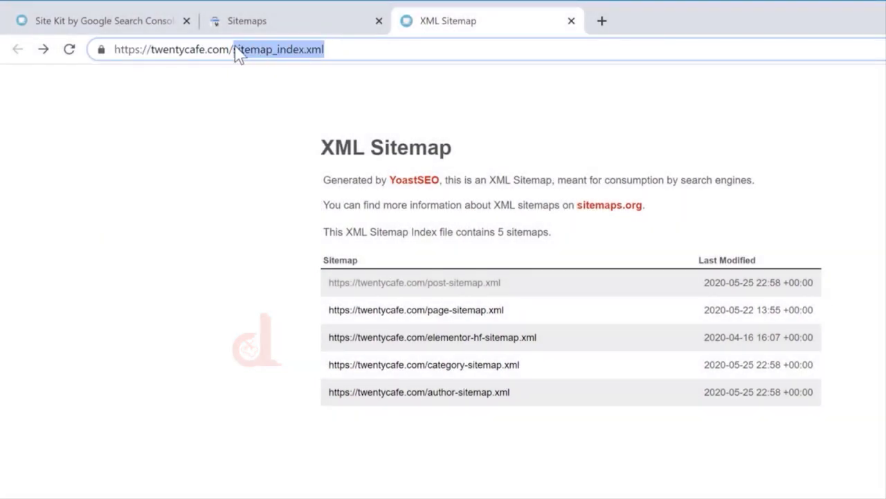
right_click(235, 48)
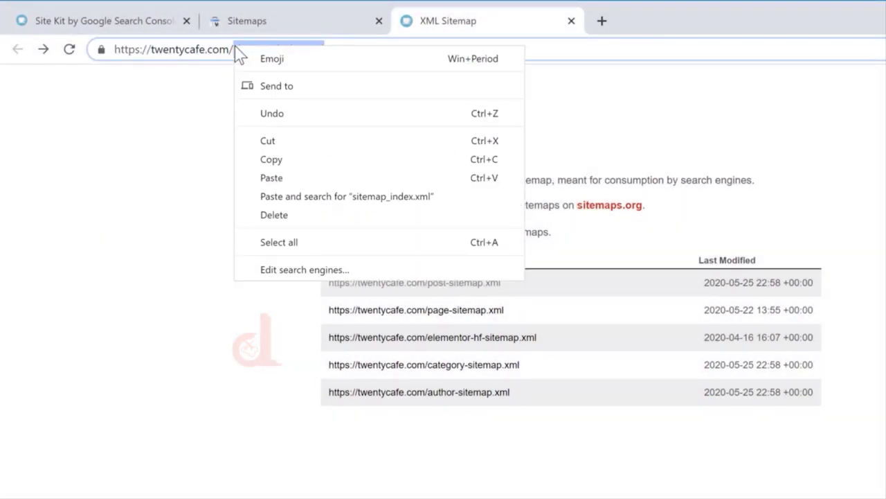
click(268, 160)
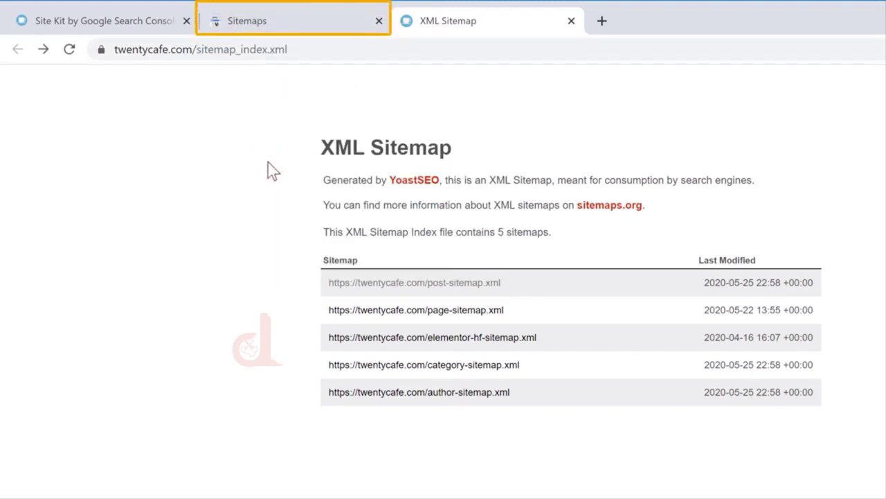
- Paste 'sitemap_index.xml' into Search Console's 'Enter sitemap URL' field and submit it
click(250, 26)
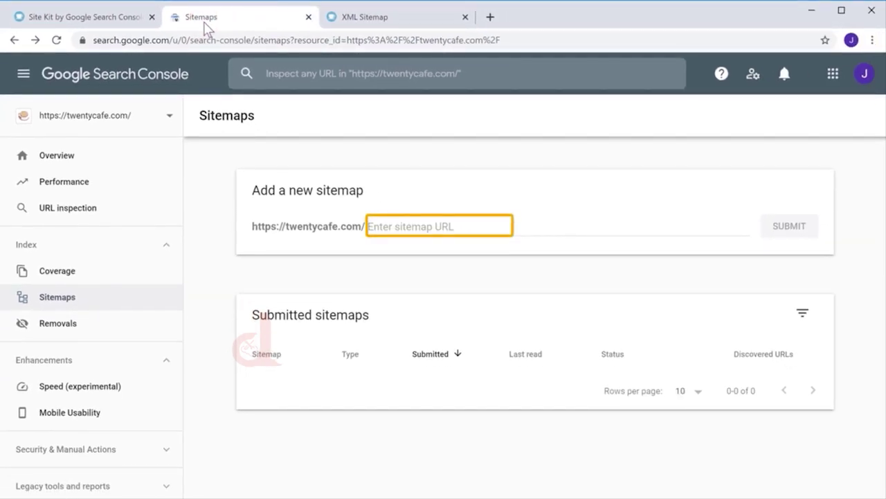
right_click(462, 226)
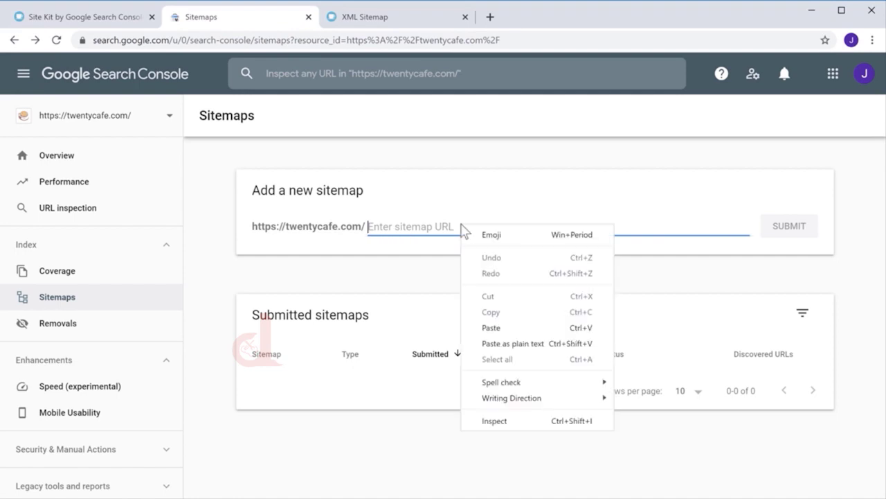
click(490, 329)
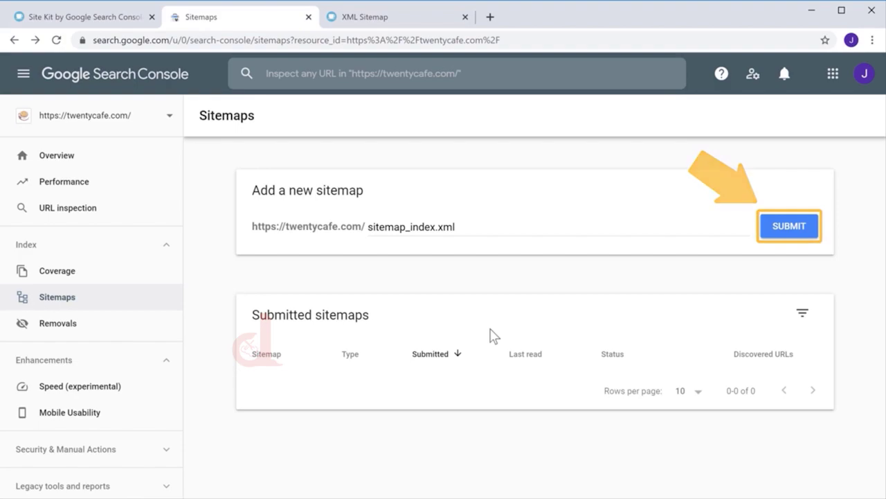
click(790, 226)
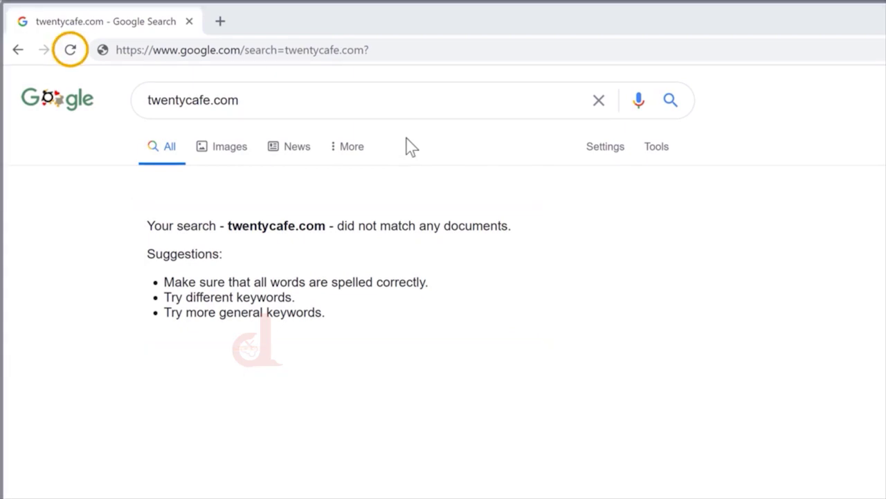
- Reload the Google search results for twentycafe.com
click(71, 51)
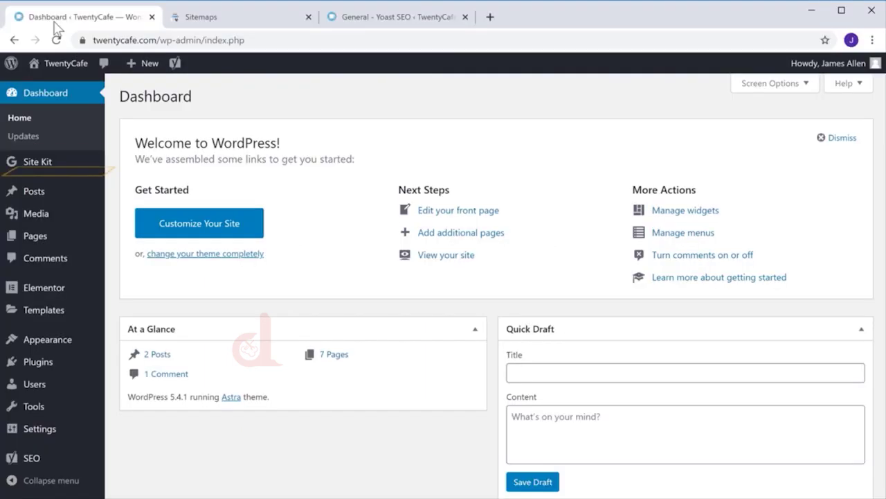
- Open Site Kit from the WordPress admin sidebar to view its dashboard
click(33, 166)
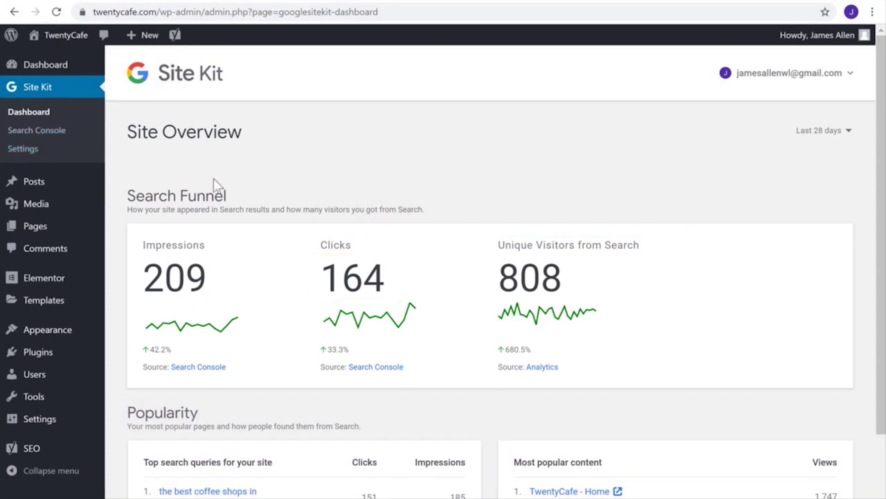
- Look up 'The Best Coffee Shops in Mumbai' in Site Kit and view its detailed page data
scroll(884, 308, down, 5)
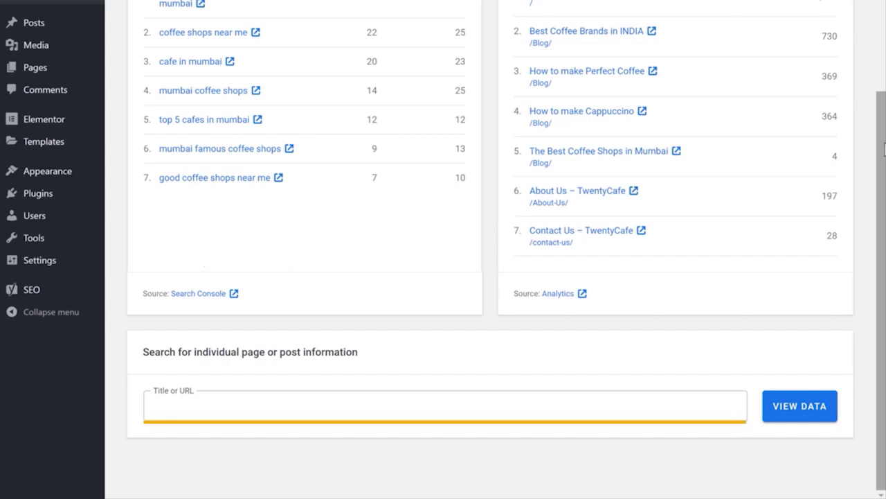
click(291, 402)
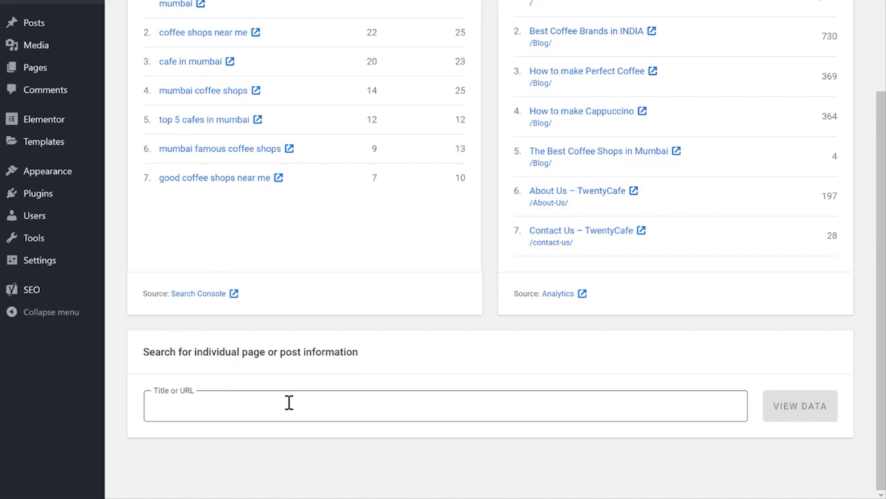
text(The Best Coffe)
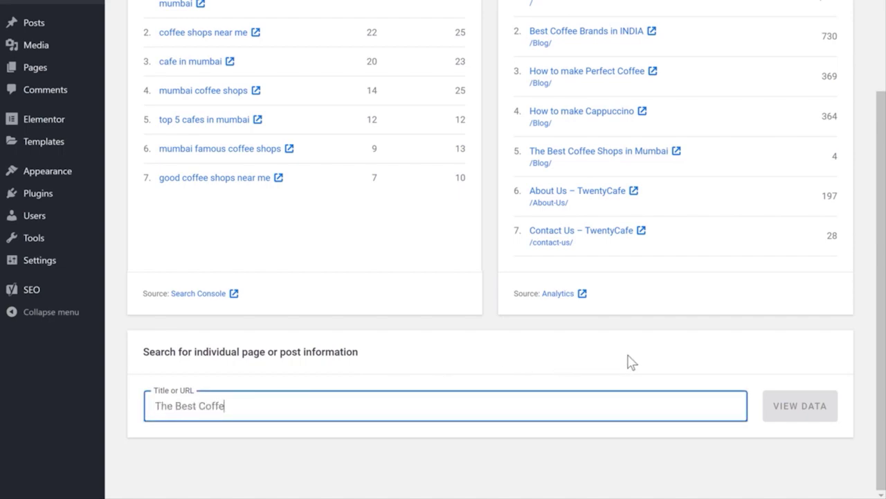
text(e Shops in Mumbai)
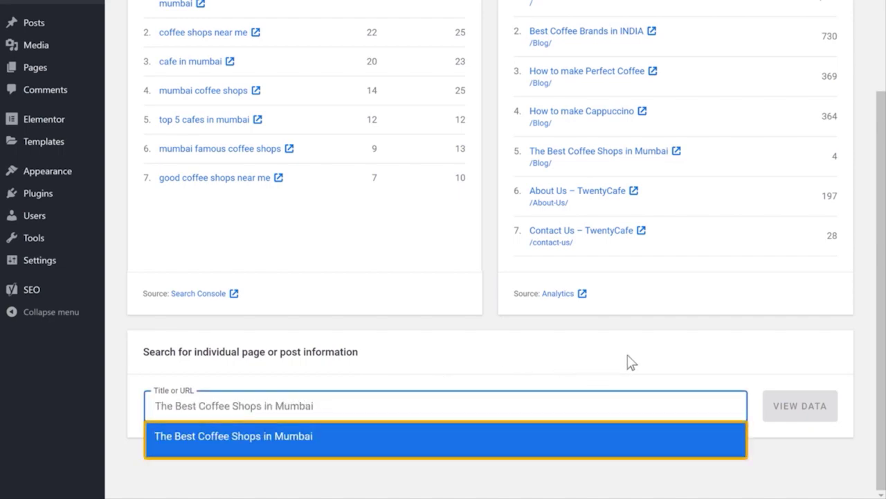
click(348, 435)
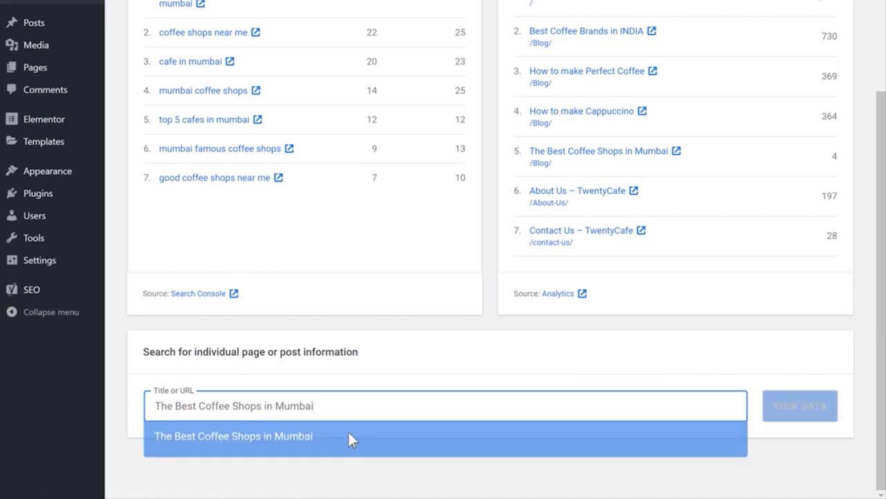
key(Tab)
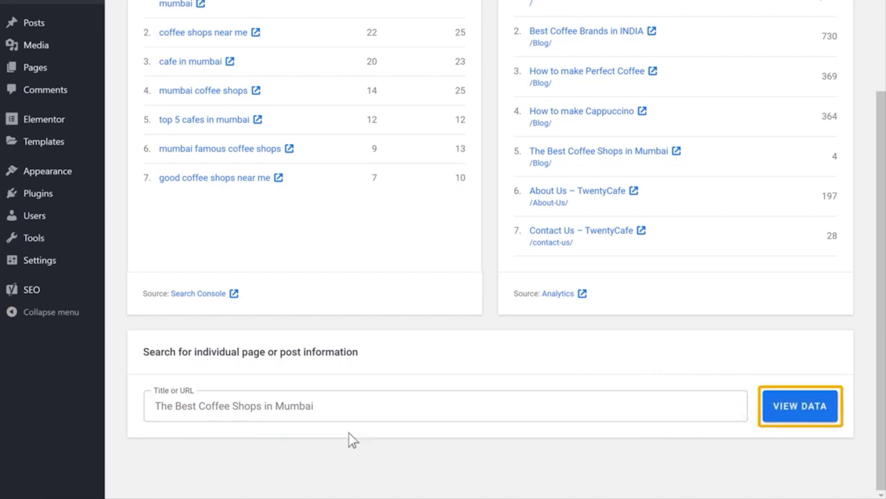
click(788, 414)
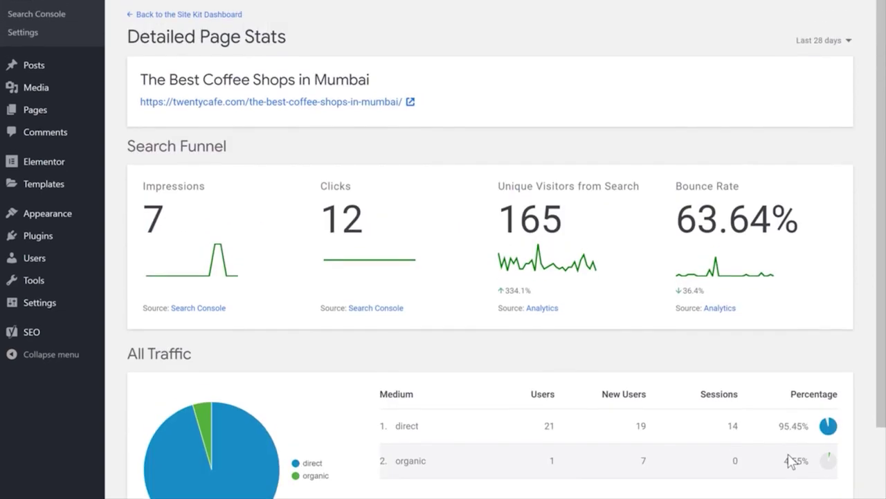